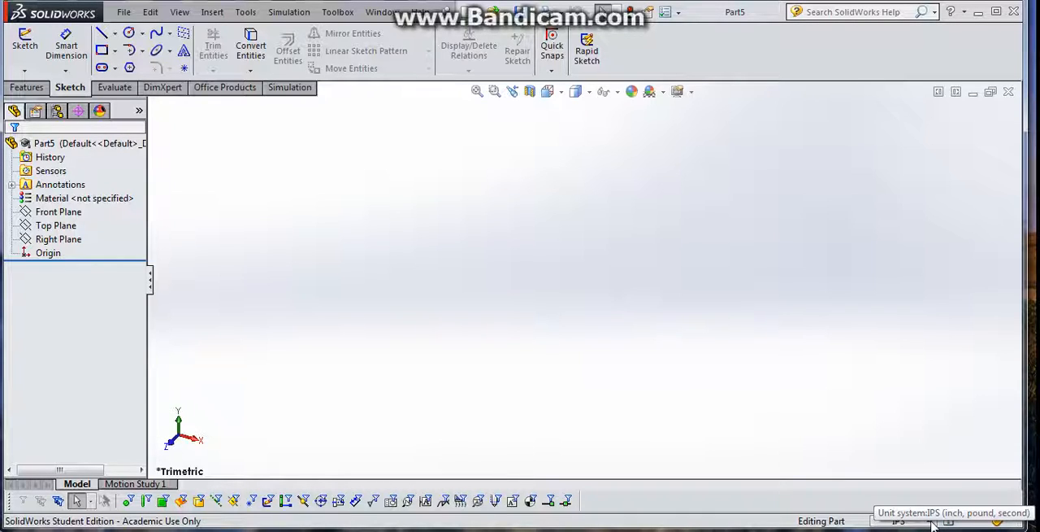
- Set the document's unit system to MMGS (millimeter, gram, second)
click(932, 523)
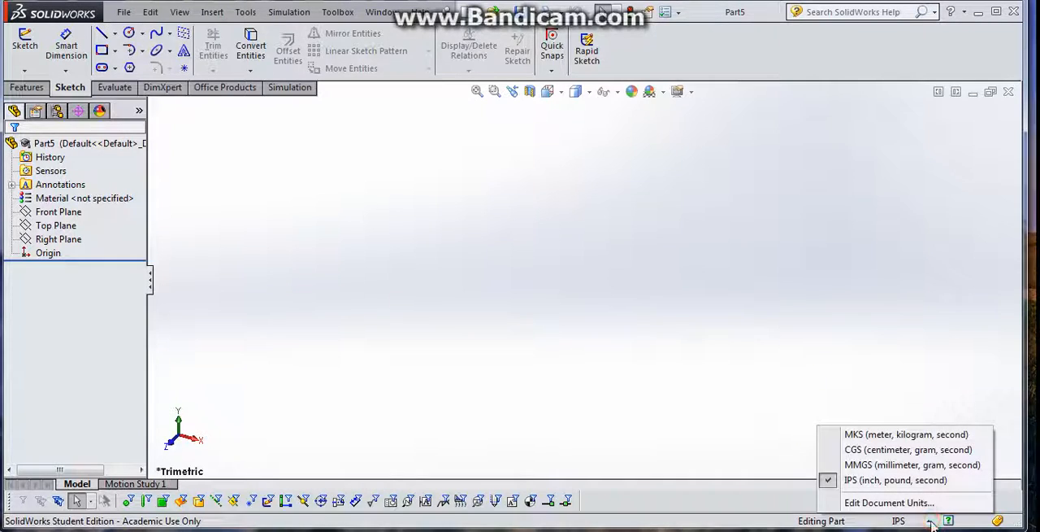
click(938, 467)
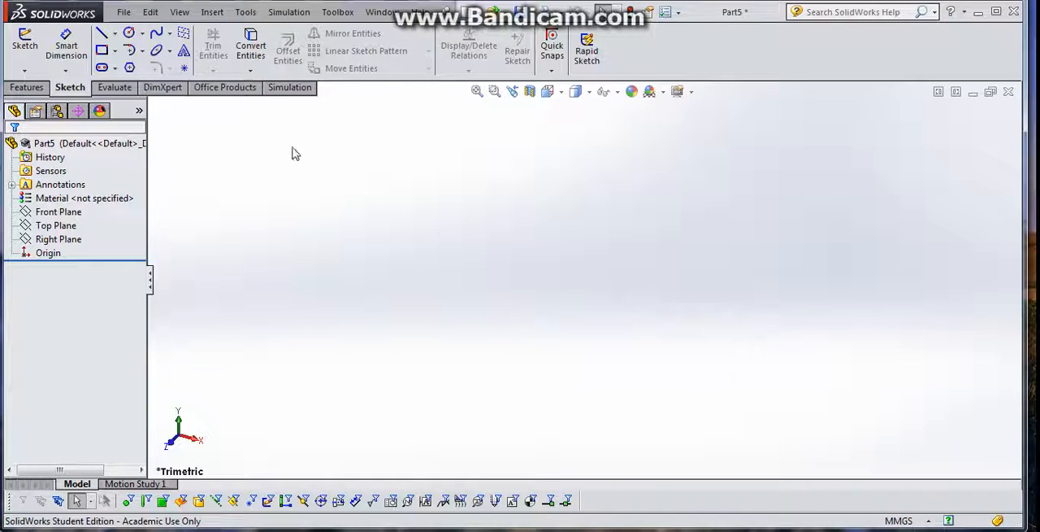
- Sketch a corner rectangle about 69.5 mm high on the Top Plane, starting at the origin
click(25, 45)
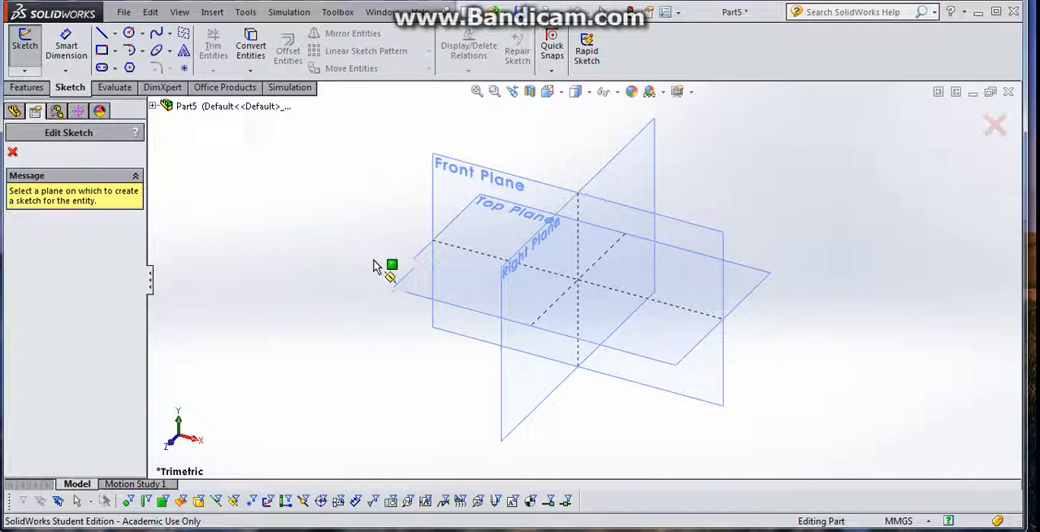
click(411, 281)
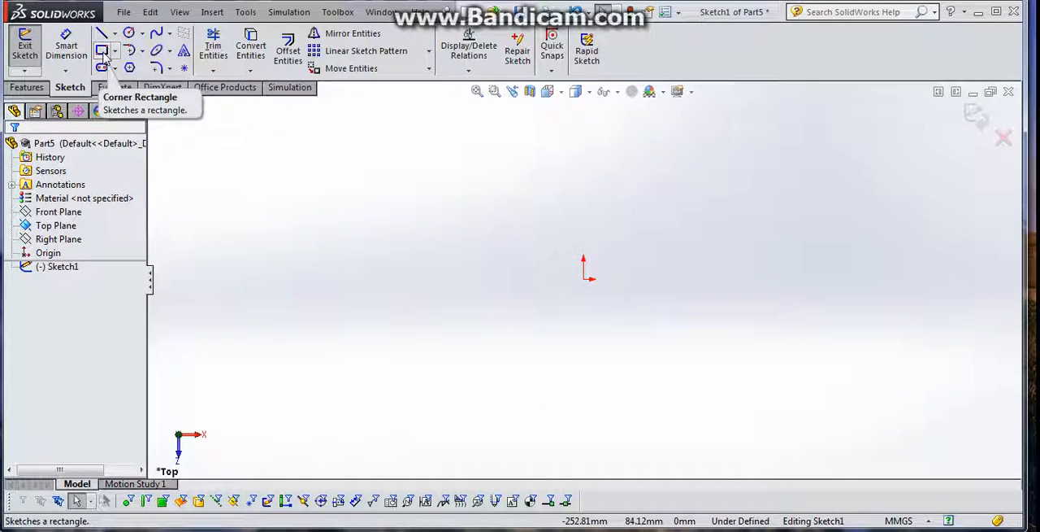
click(103, 52)
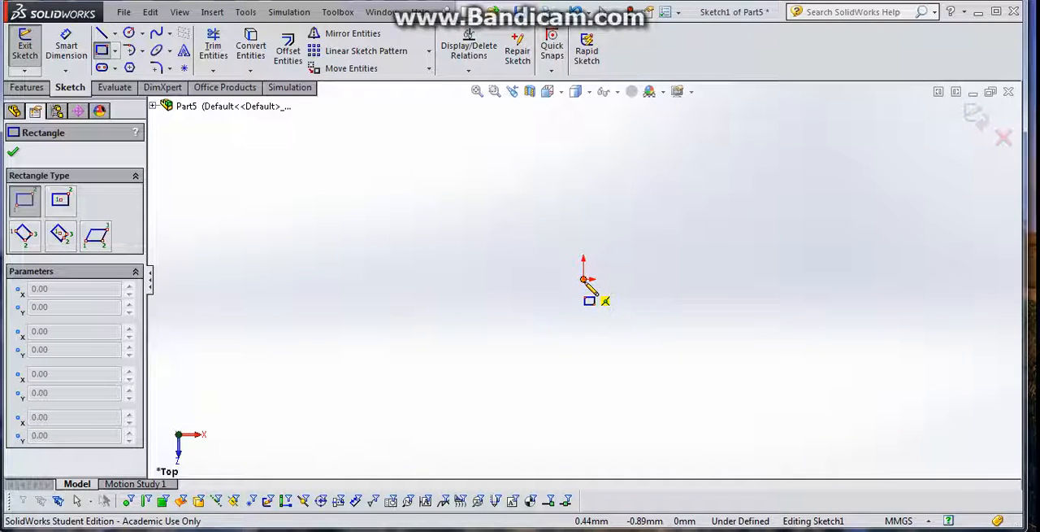
mouse_move(583, 280)
mouse_down()
mouse_move(696, 186)
mouse_move(838, 176)
mouse_move(841, 160)
mouse_up()
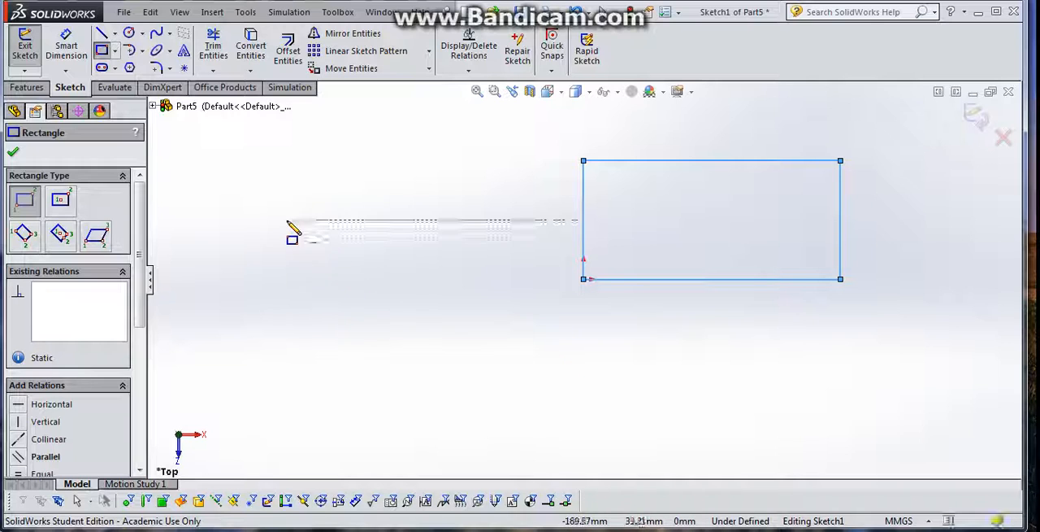
- Dimension the rectangle 8 mm high and 15.8 mm wide, and finish the sketch
click(79, 51)
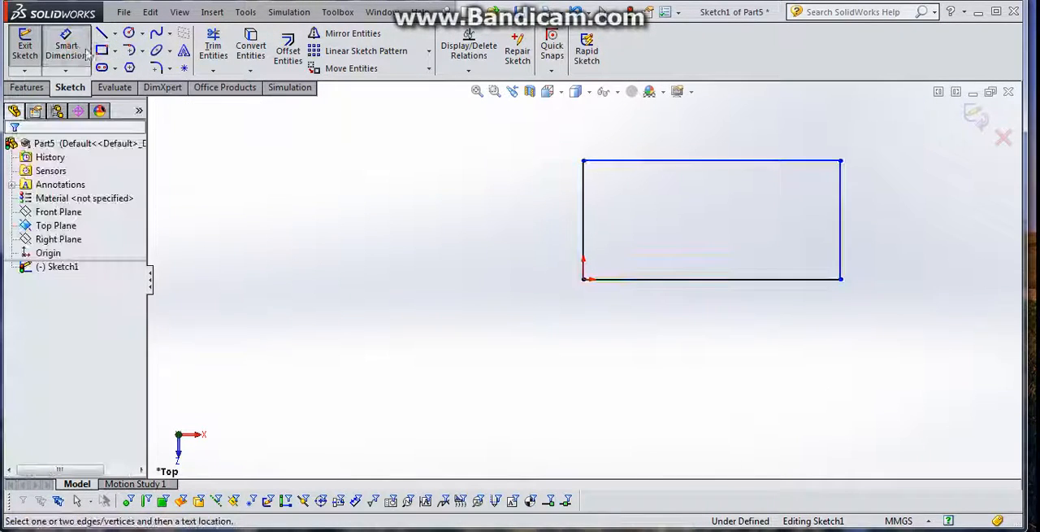
click(841, 222)
click(892, 224)
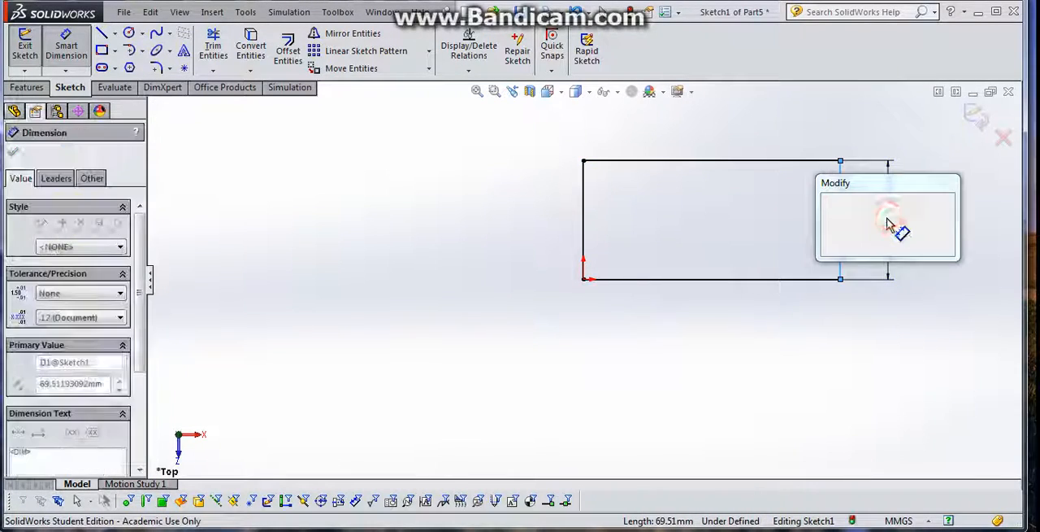
text(8)
key(Return)
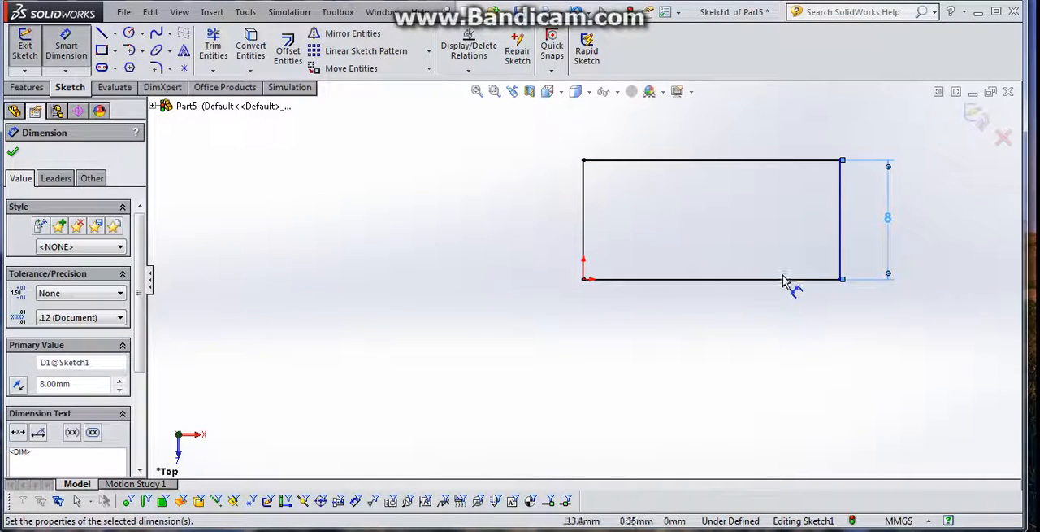
click(742, 278)
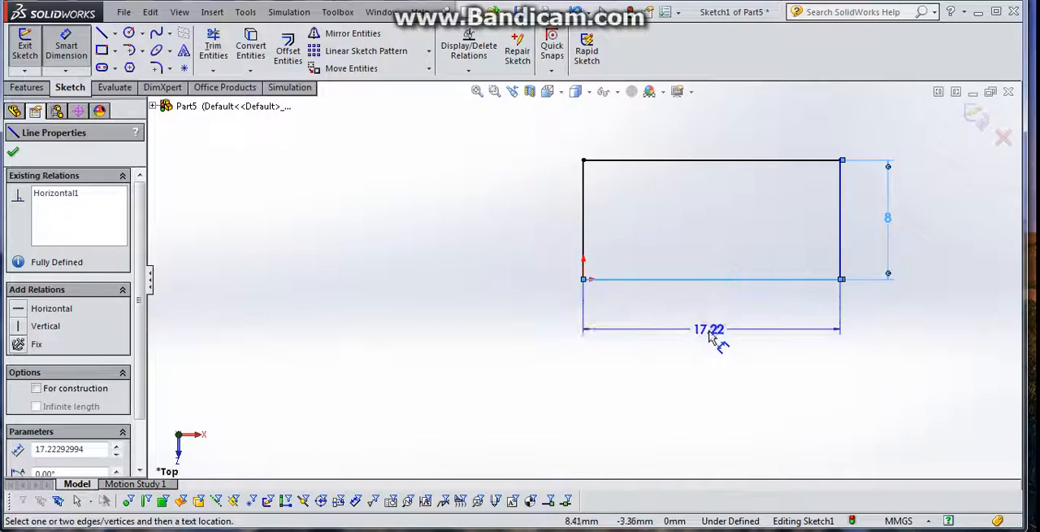
click(718, 335)
text(15.8)
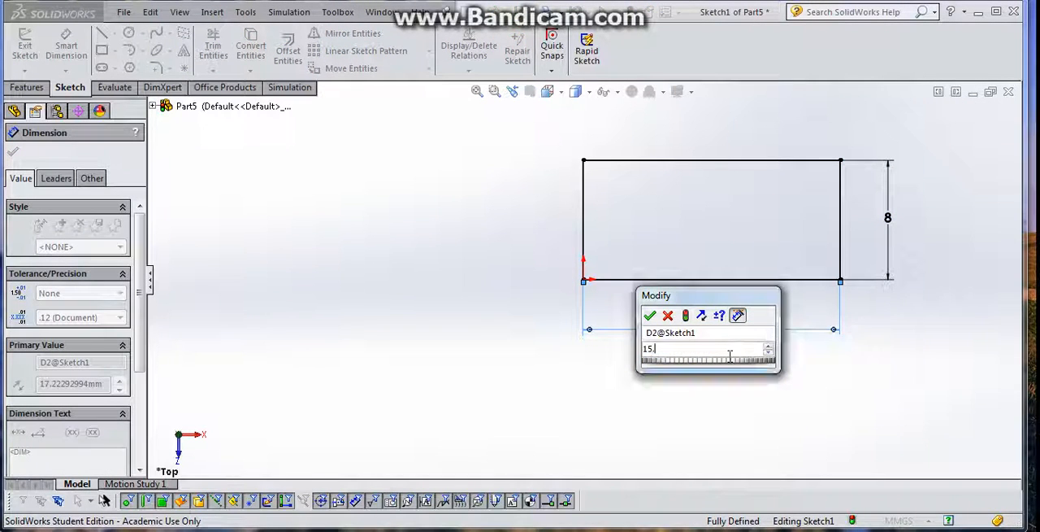
key(Return)
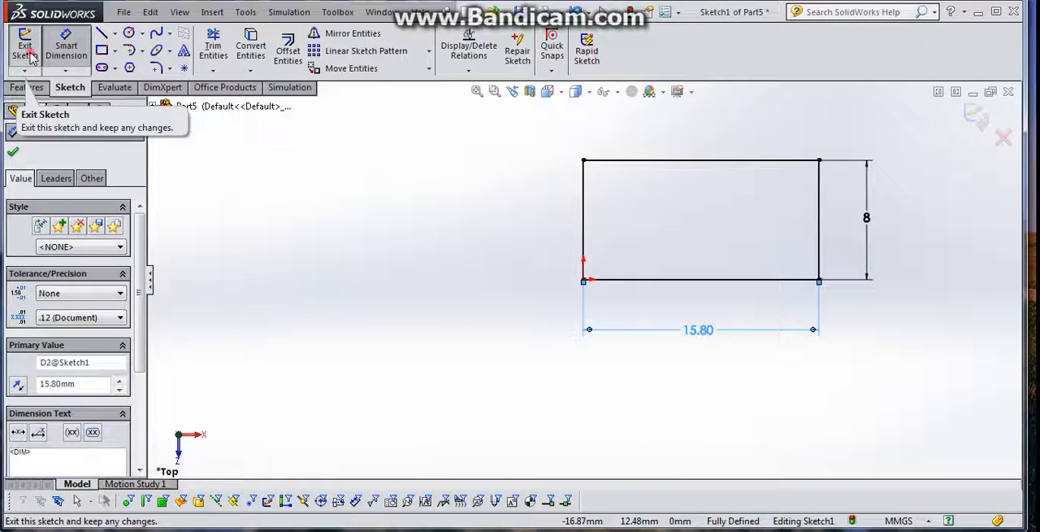
click(28, 52)
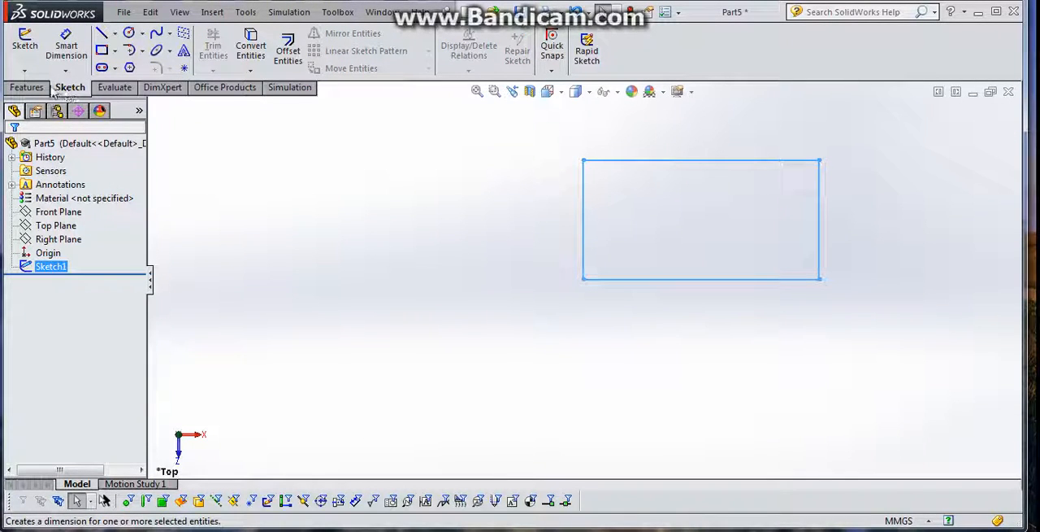
- Extrude the rectangle as a blind boss with a depth of 9.6 mm
click(26, 87)
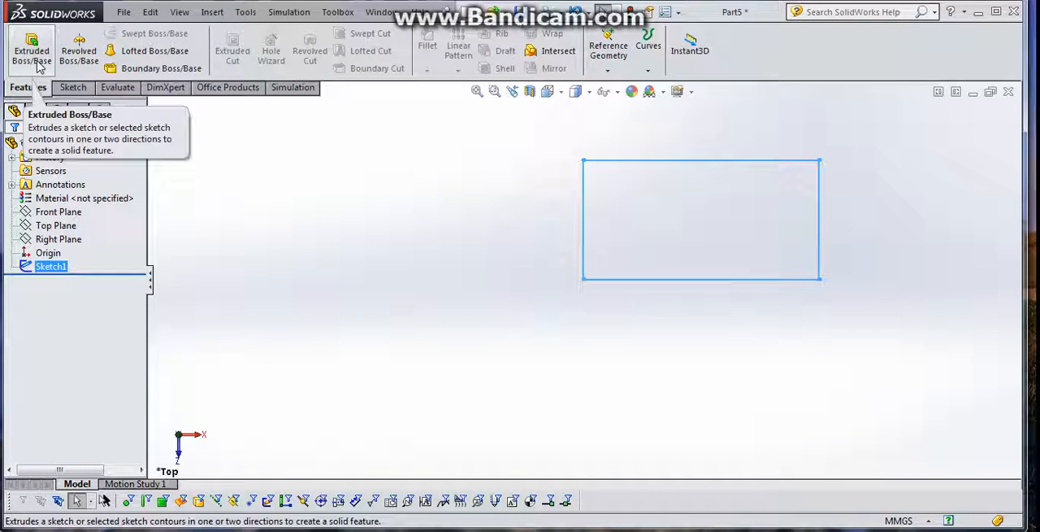
click(32, 50)
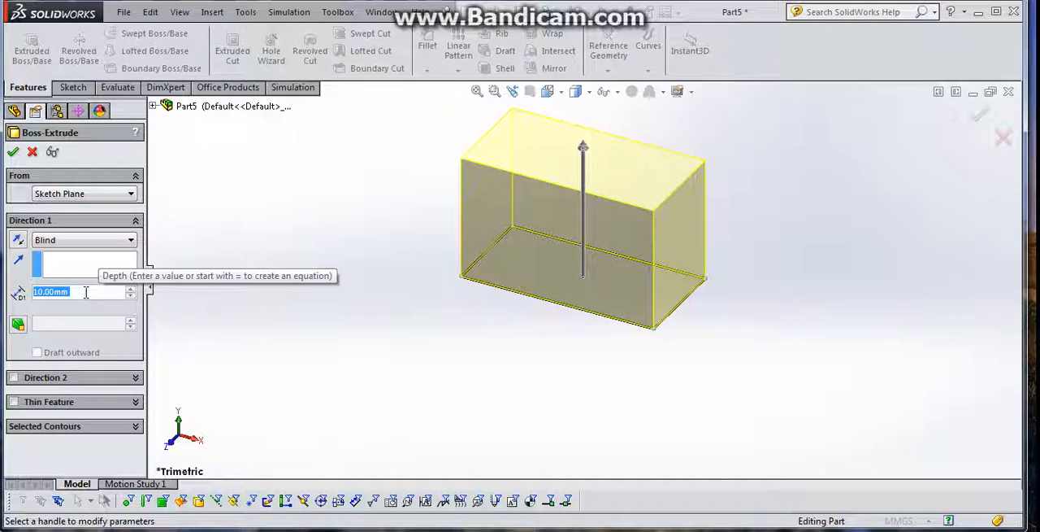
text(9.6)
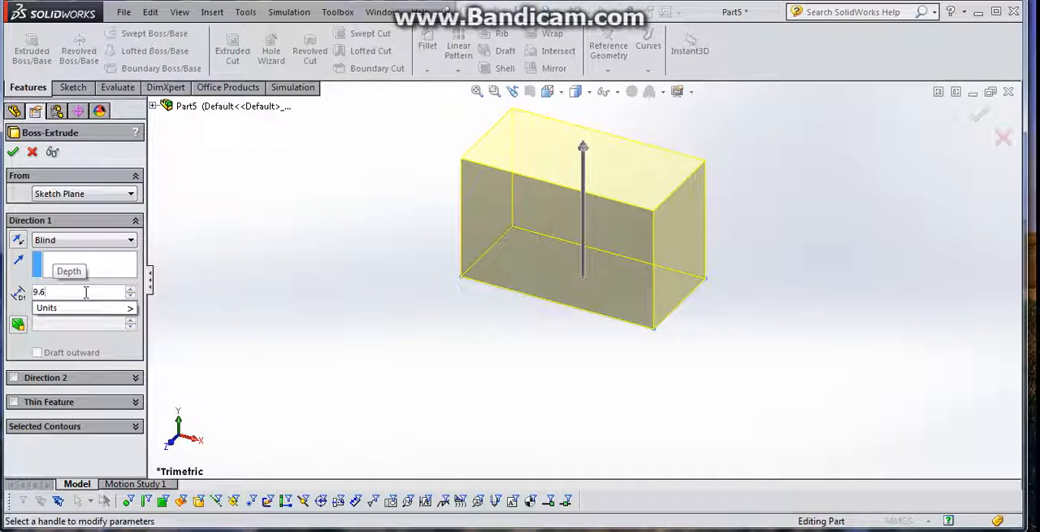
key(Return)
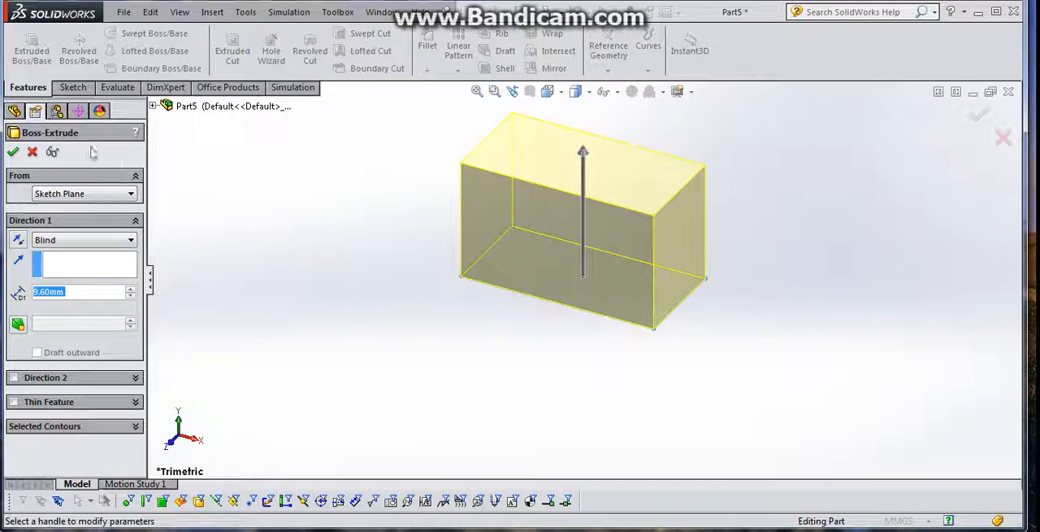
click(14, 152)
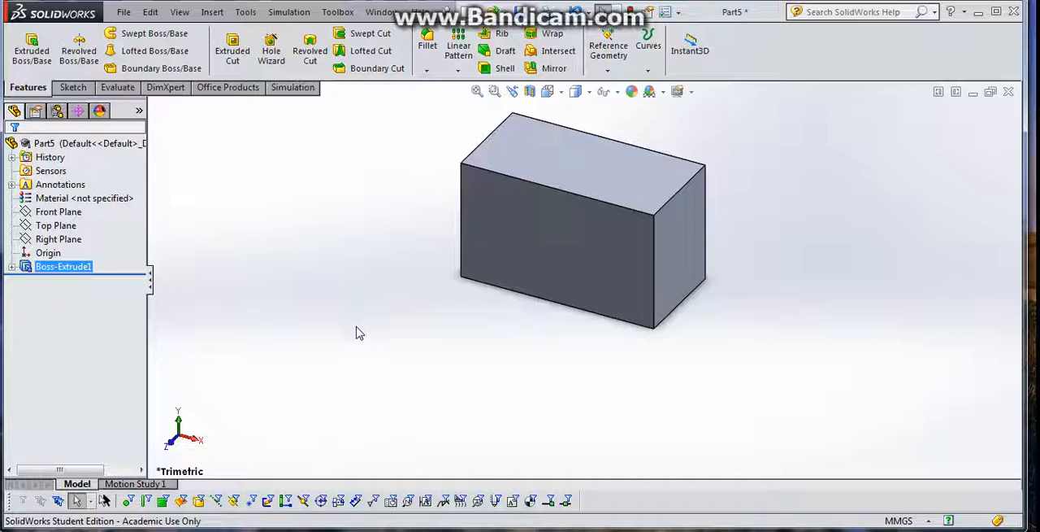
- Shell the block with a 1.6 mm wall thickness, removing its bottom face
middle_drag(360, 333, 361, 154)
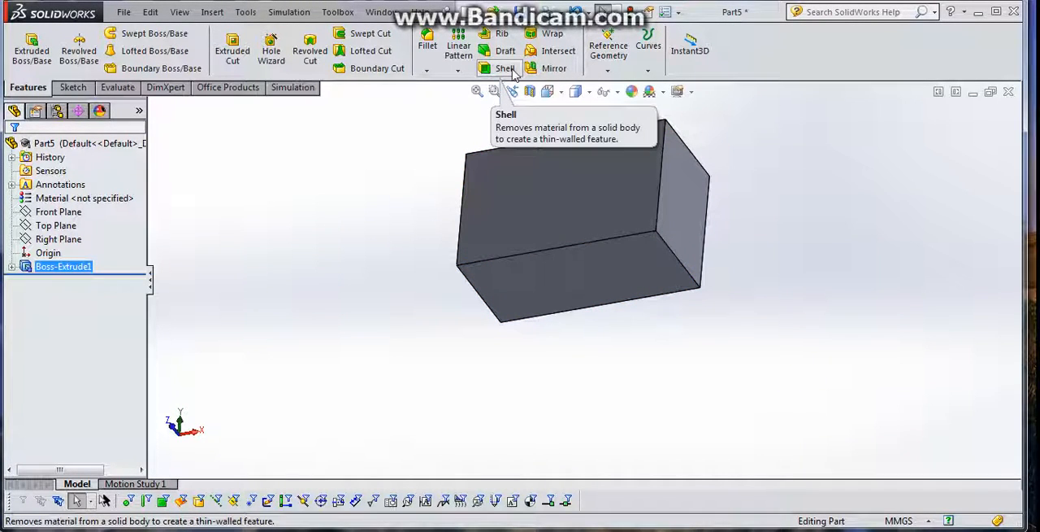
click(504, 69)
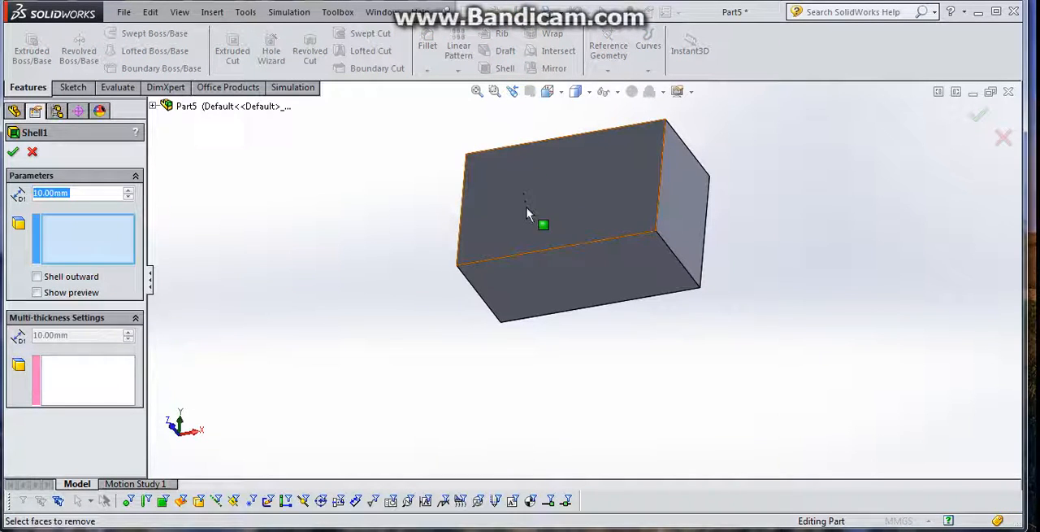
click(572, 278)
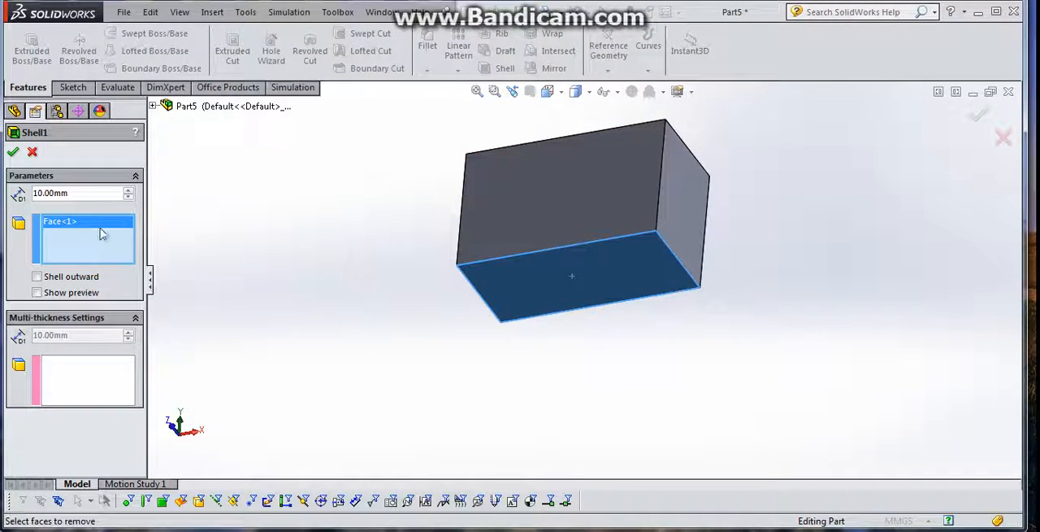
double_click(85, 195)
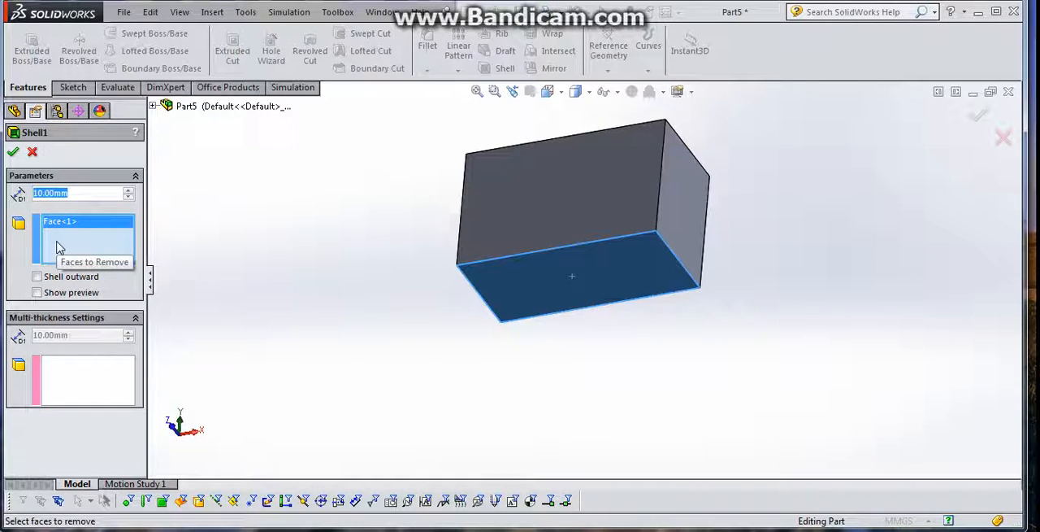
text(1.6)
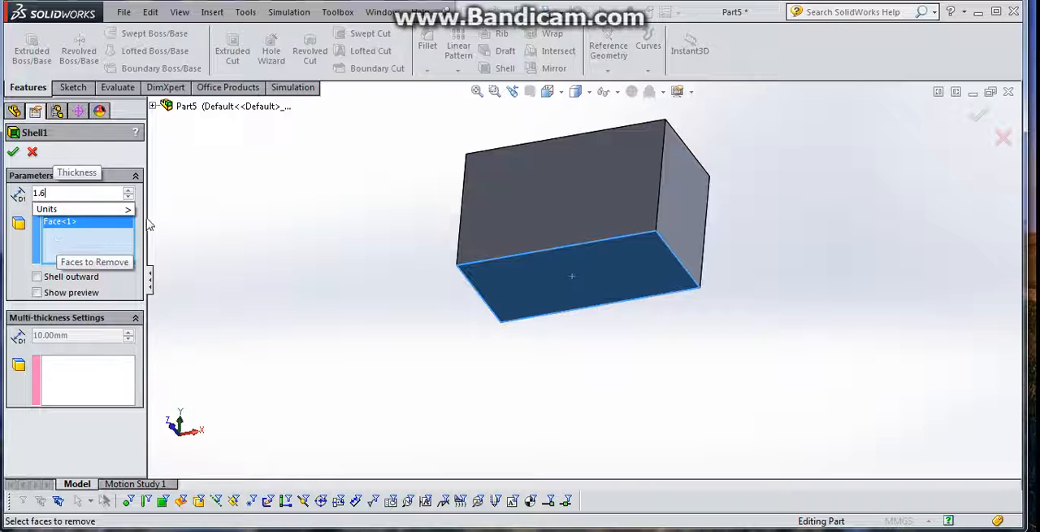
click(13, 151)
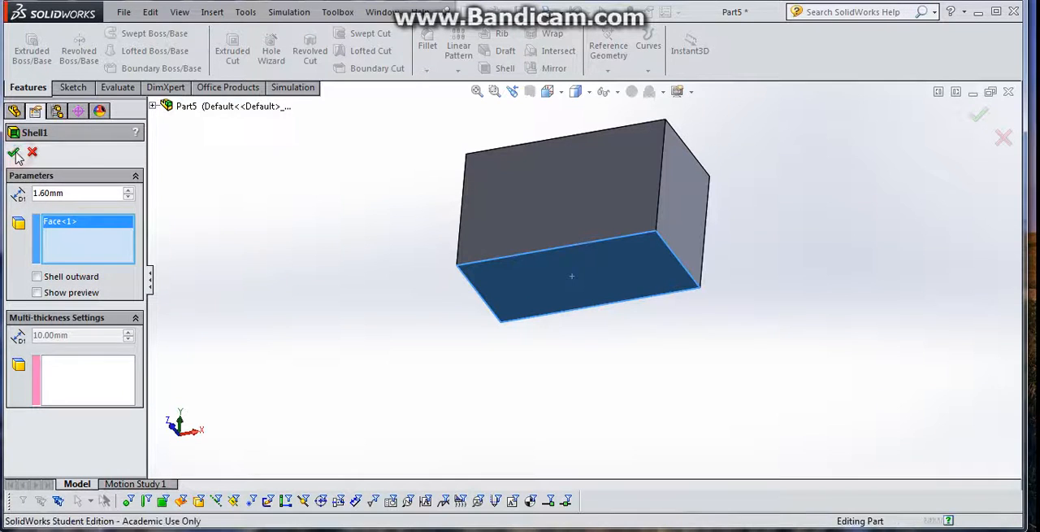
- Sketch two circles side by side on the block's top face, the left about 4.8 mm and the right about 5.2 mm in diameter
middle_drag(387, 346, 404, 514)
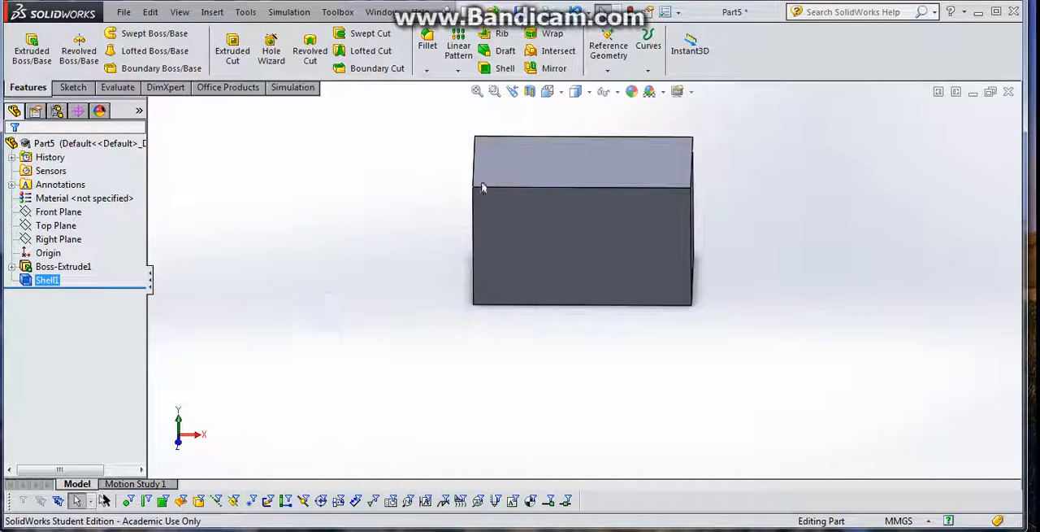
click(541, 166)
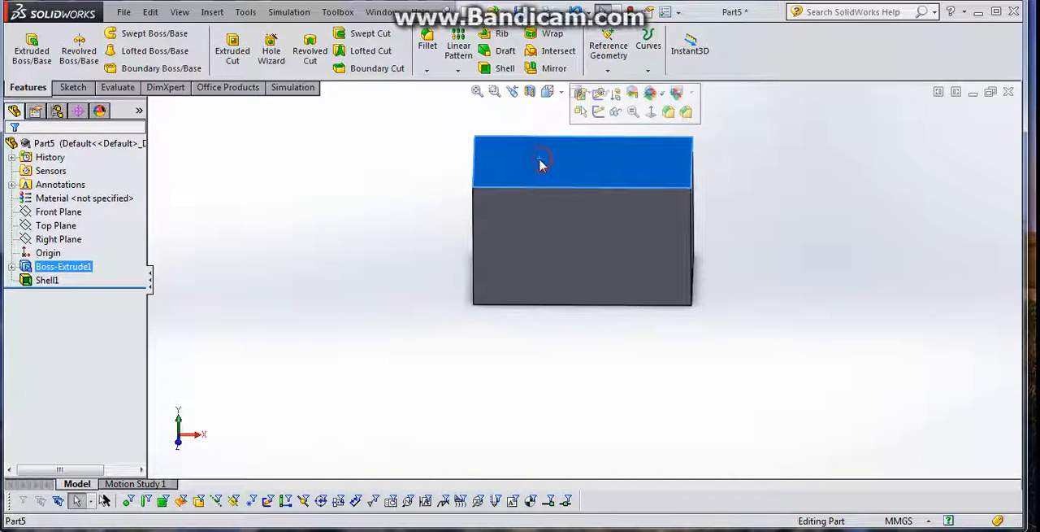
click(600, 114)
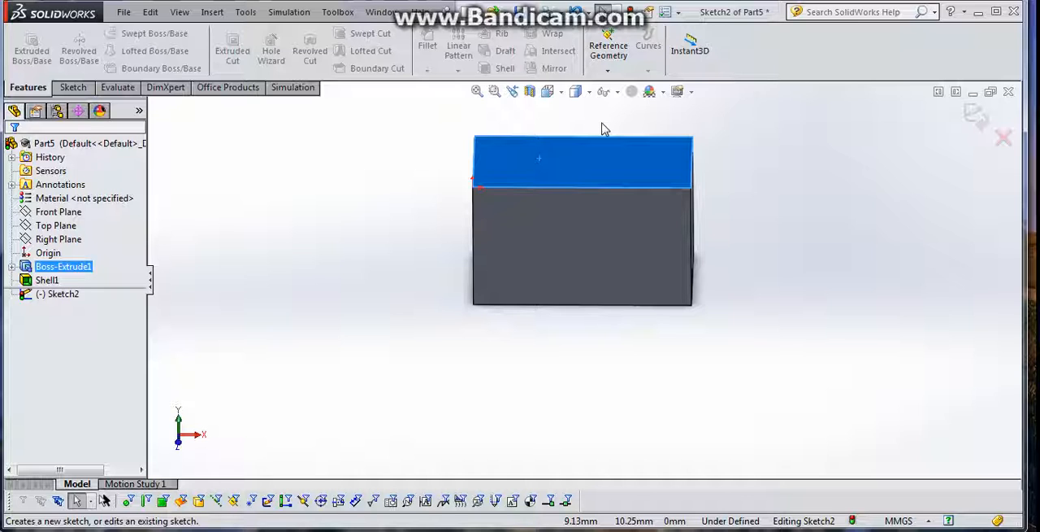
key(ctrl+8)
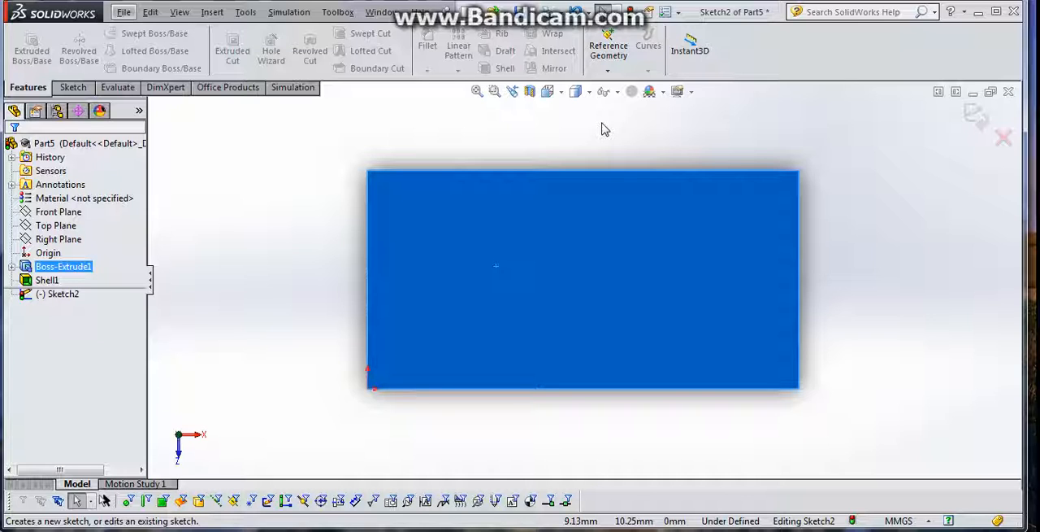
click(80, 88)
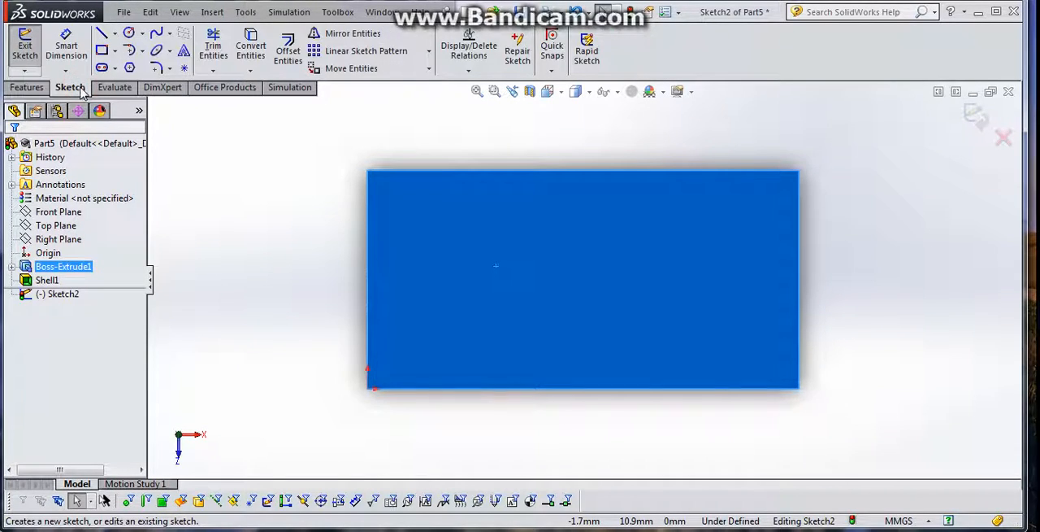
click(130, 35)
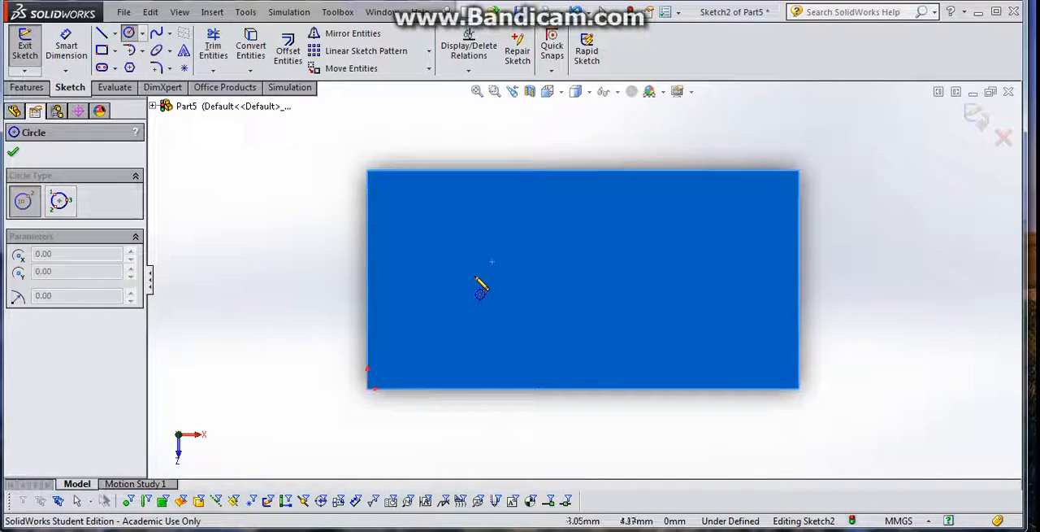
drag(481, 282, 529, 235)
drag(703, 287, 755, 238)
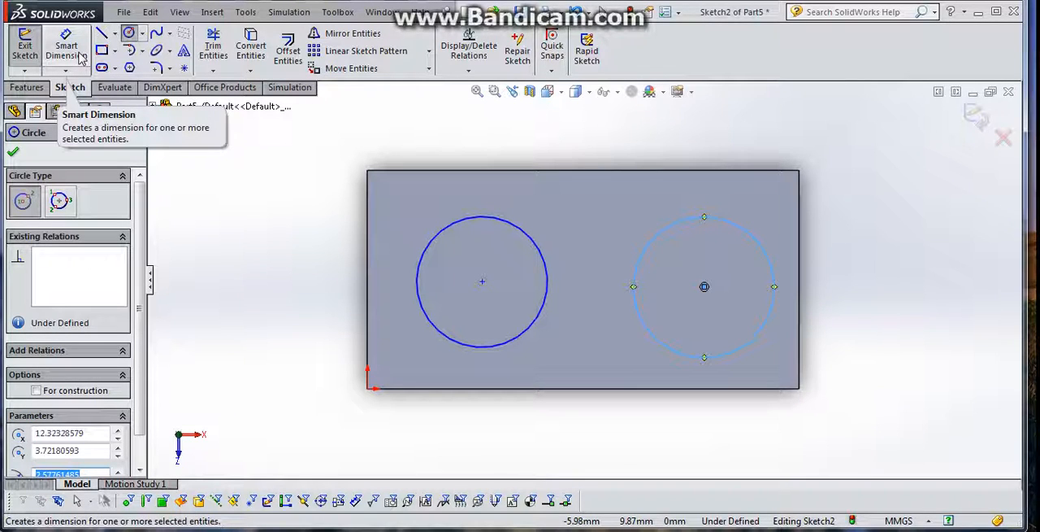
- Dimension both circles on the block's top face to a diameter of 4.9 mm each
click(77, 53)
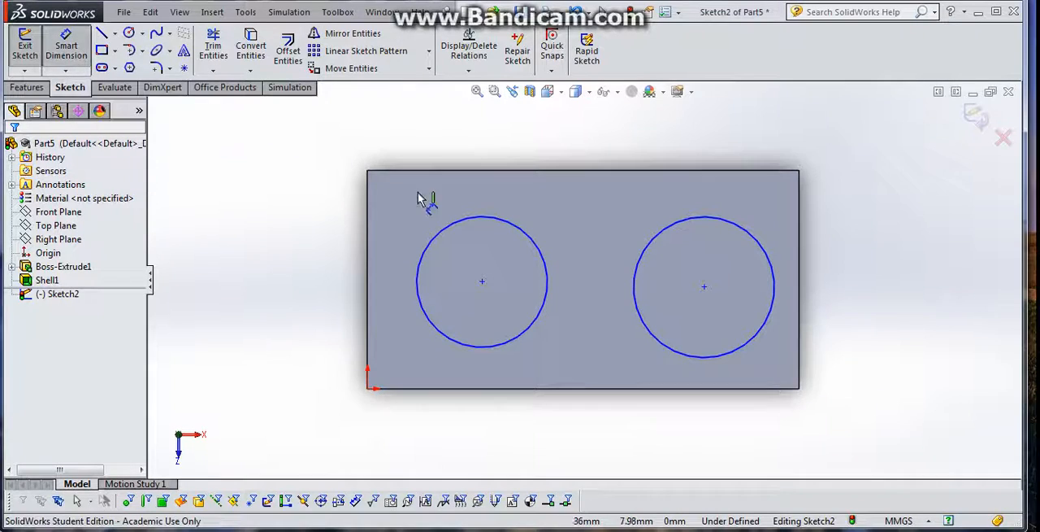
click(444, 231)
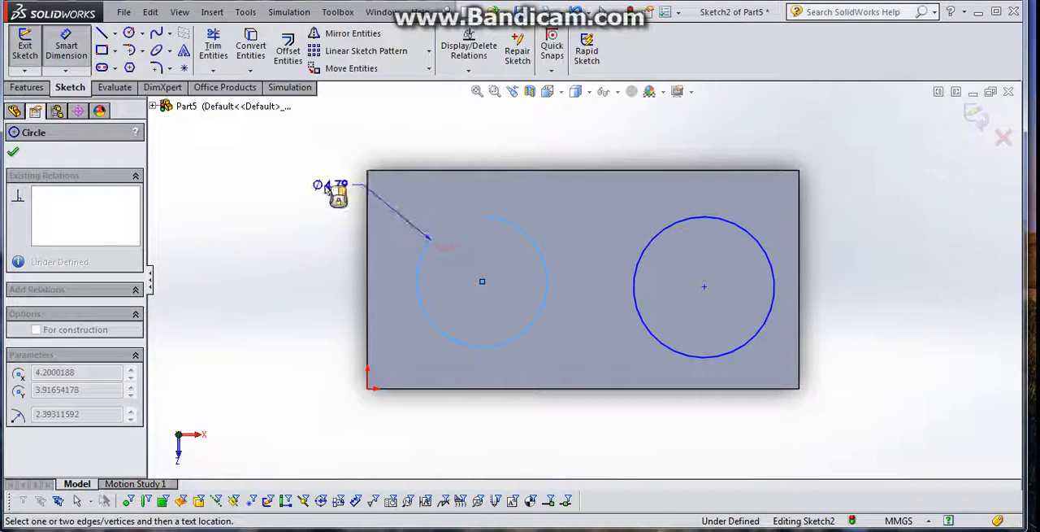
click(268, 215)
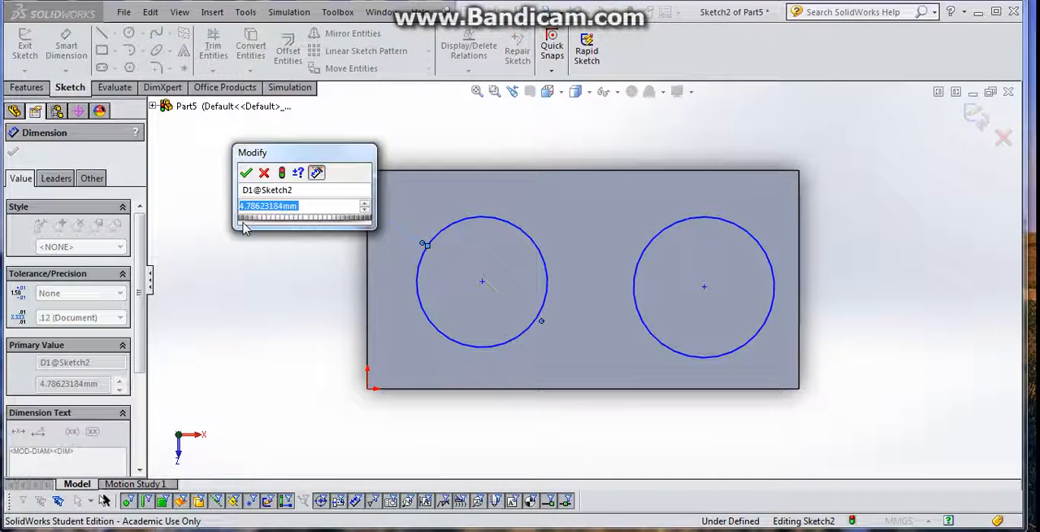
text(4.9)
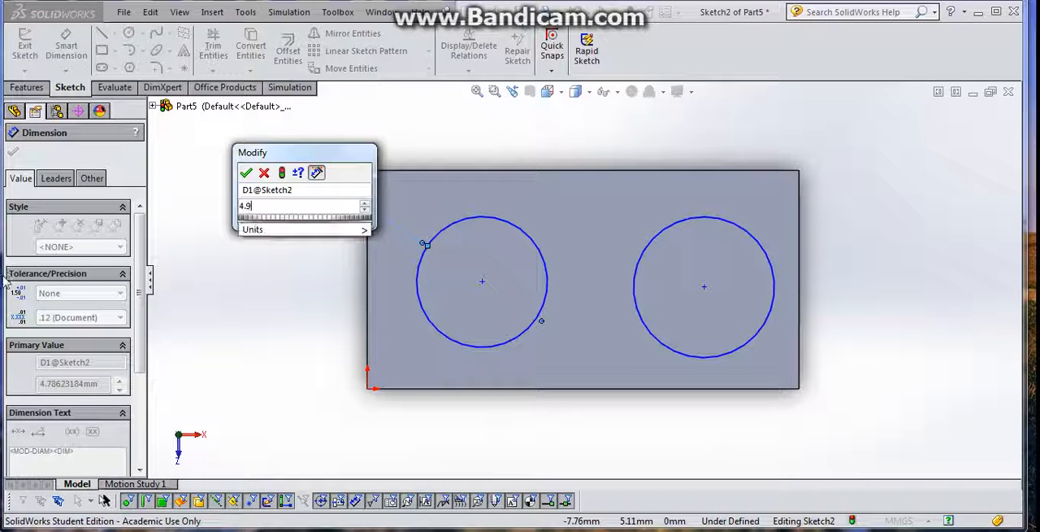
click(245, 173)
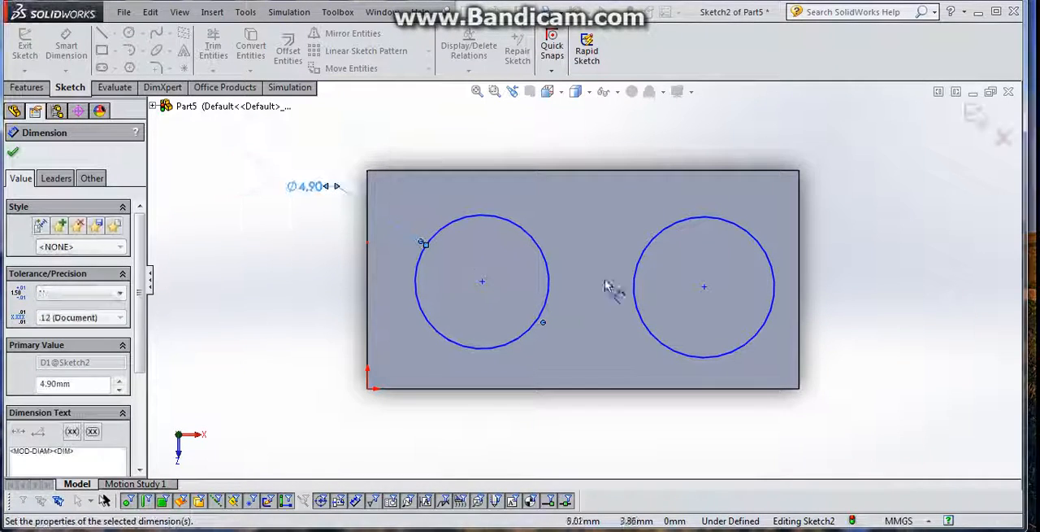
click(685, 230)
click(870, 216)
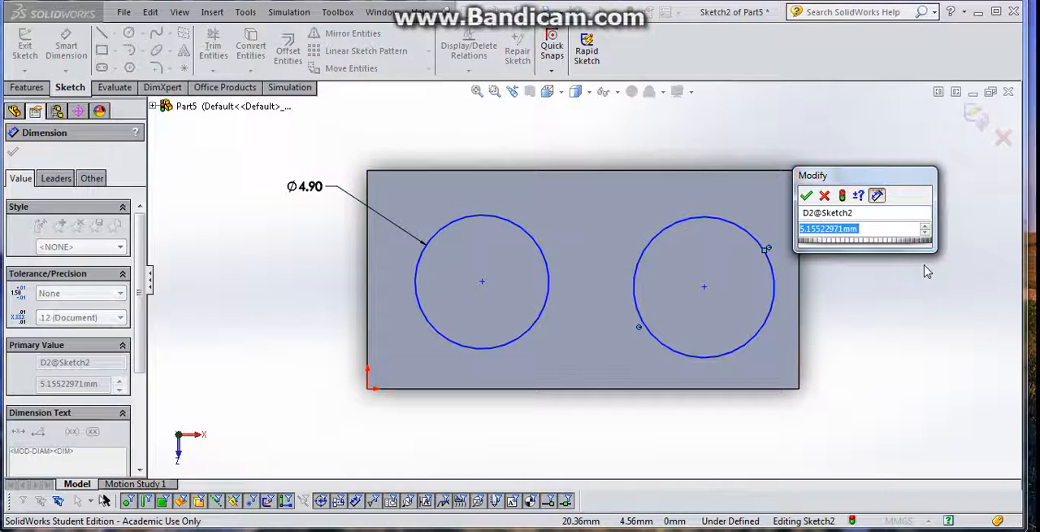
text(40)
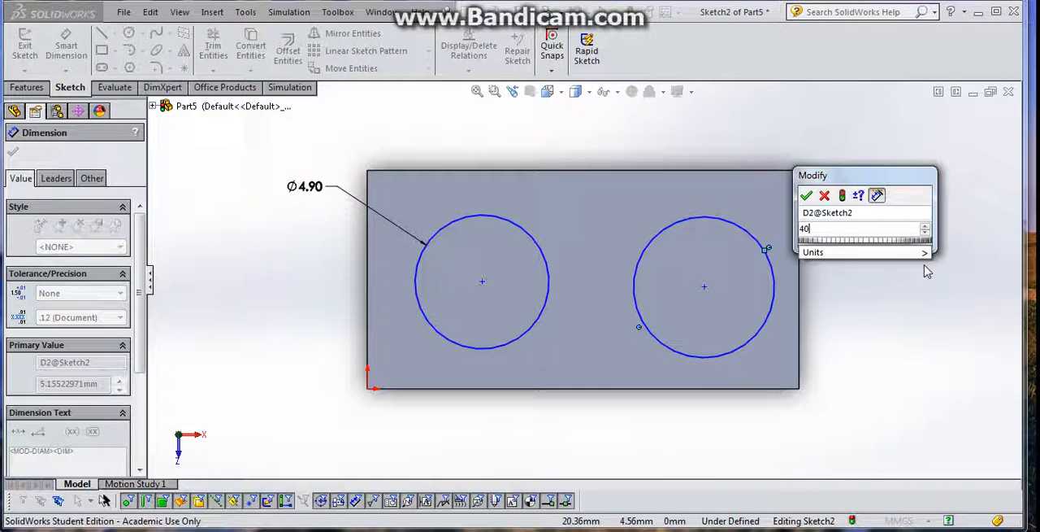
key(BackSpace)
text(.9)
key(Return)
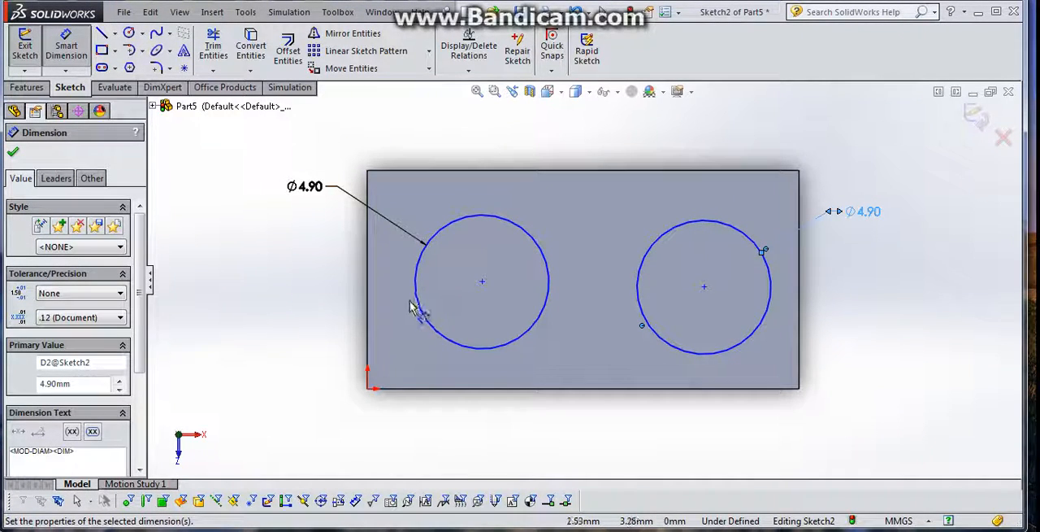
- Dimension the horizontal distance between the two circle centres to 8 mm
click(482, 283)
click(703, 287)
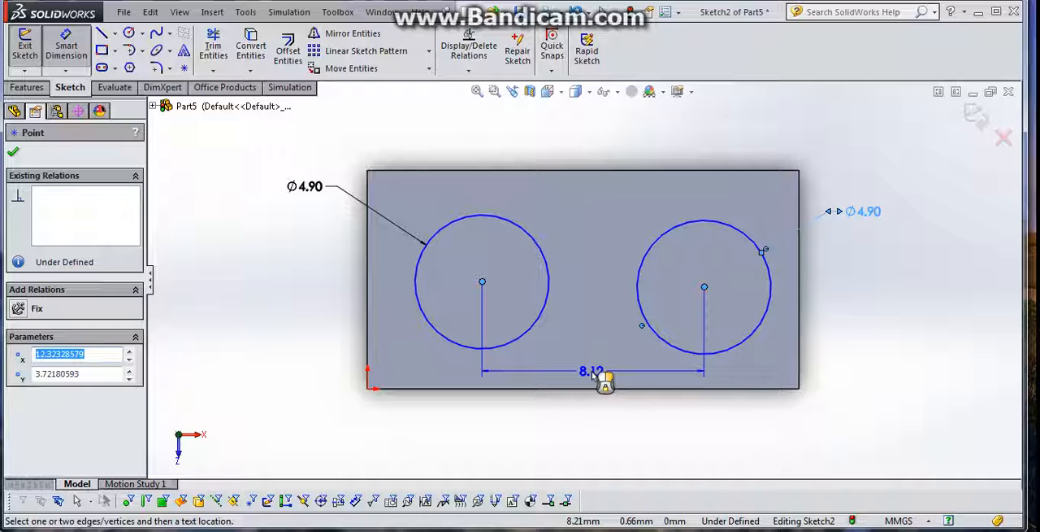
click(605, 382)
text(8)
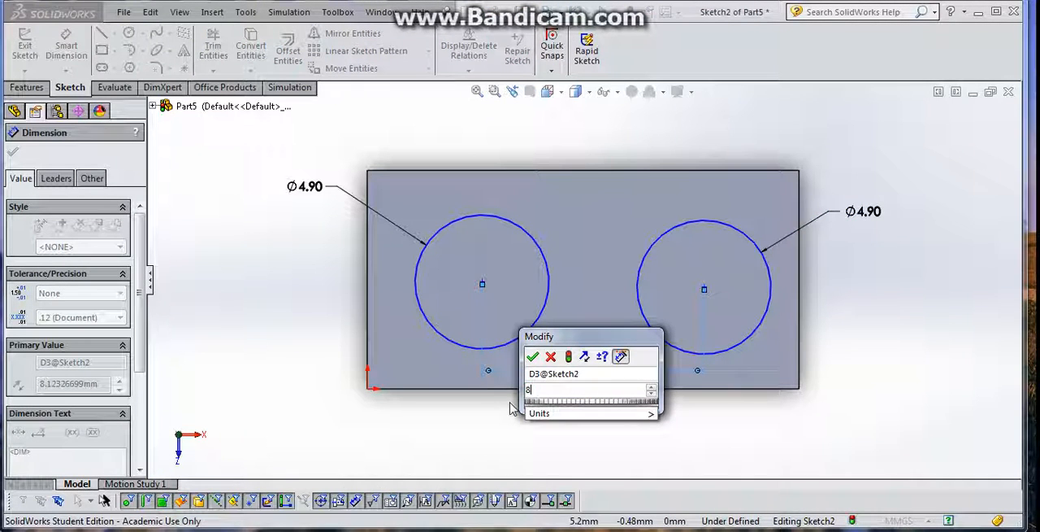
key(Return)
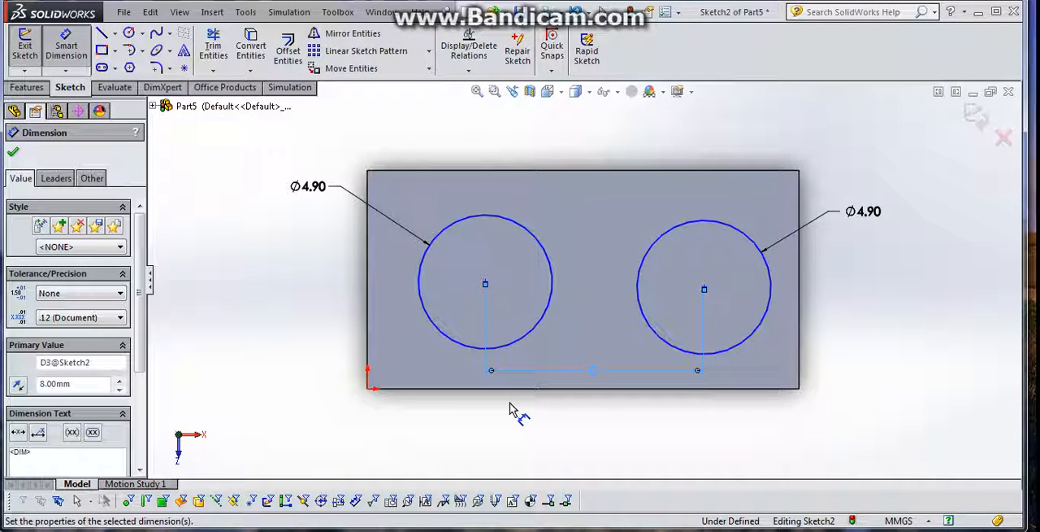
click(510, 402)
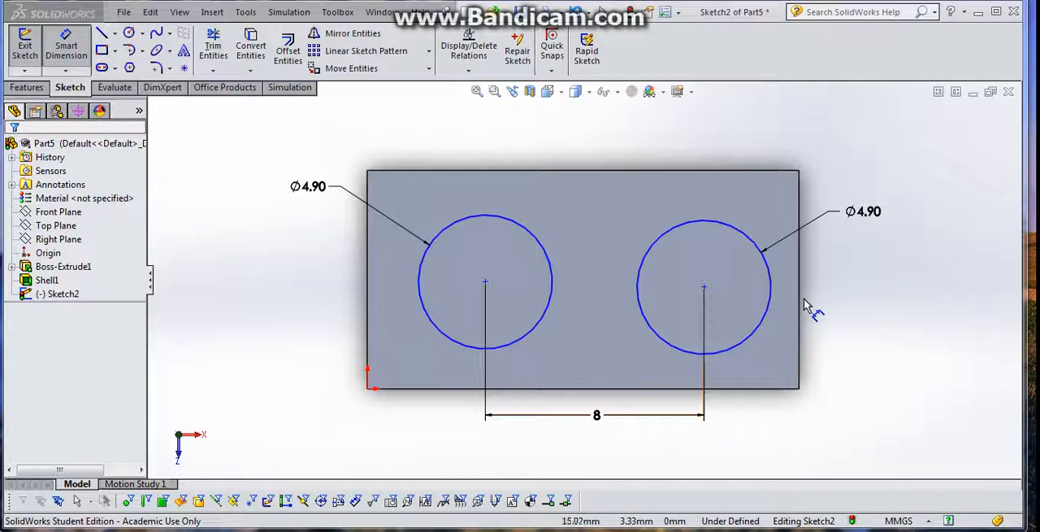
- Dimension the left circle's centre 3.9 mm from the block's left edge
click(486, 282)
click(369, 273)
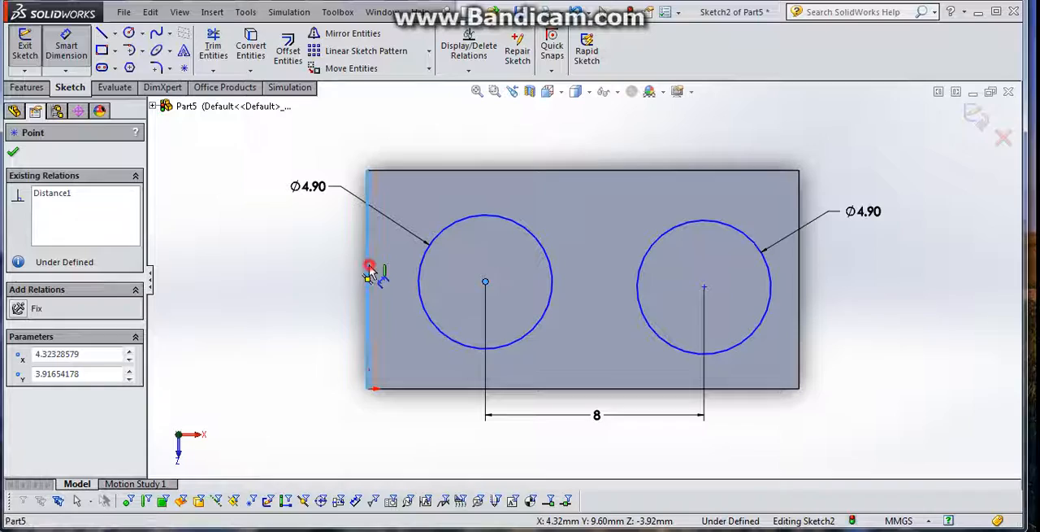
click(265, 305)
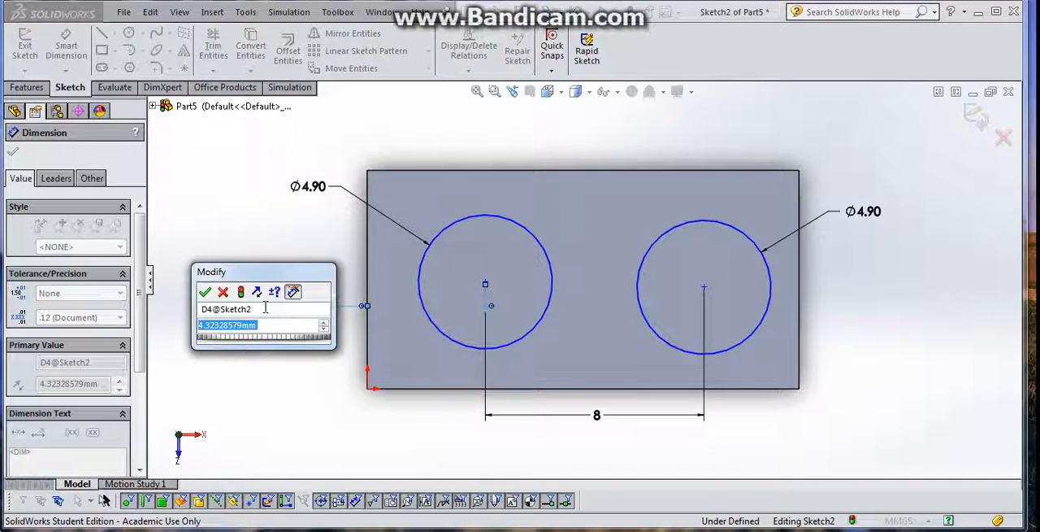
text(3.9)
key(Return)
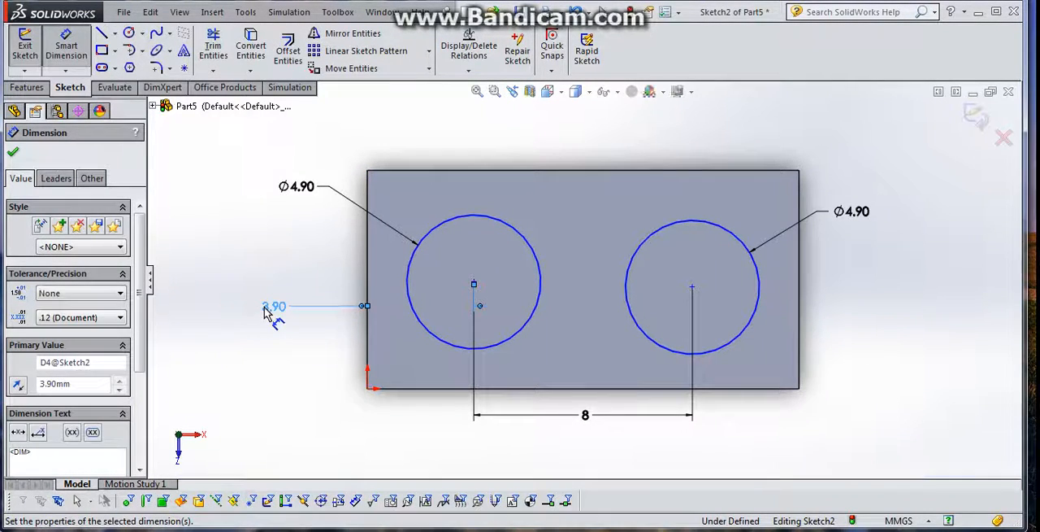
click(692, 288)
click(800, 285)
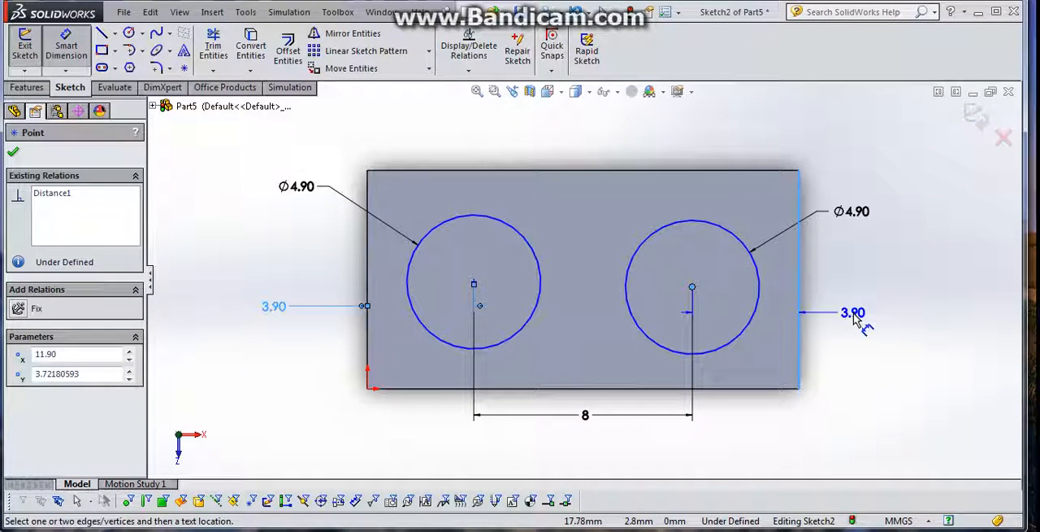
click(853, 317)
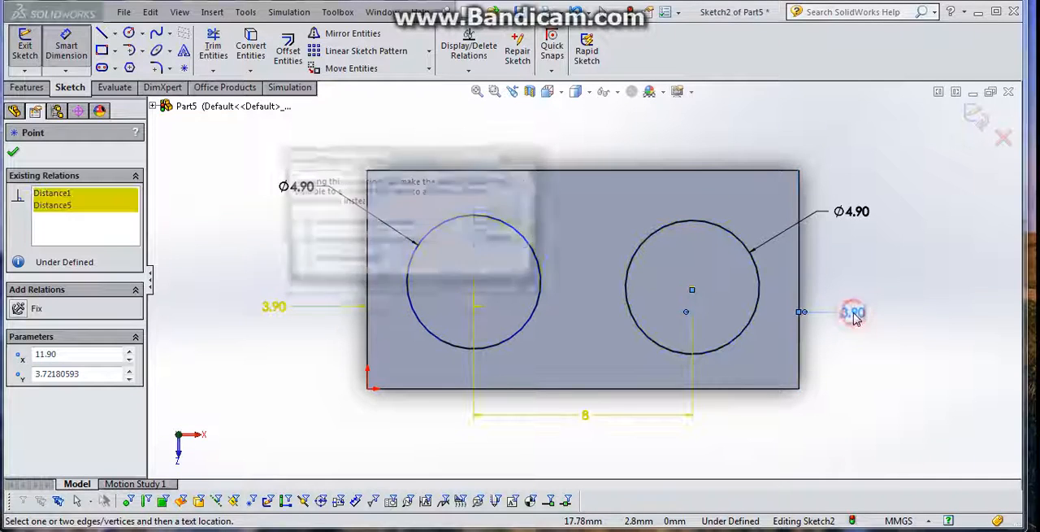
click(498, 242)
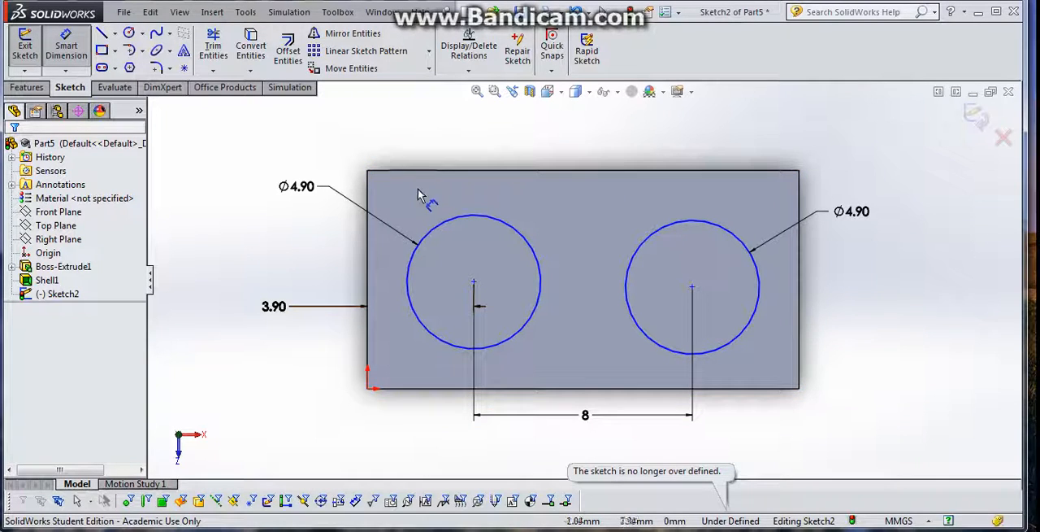
- Dimension the left circle's centre 4 mm from the top face's upper edge
click(474, 283)
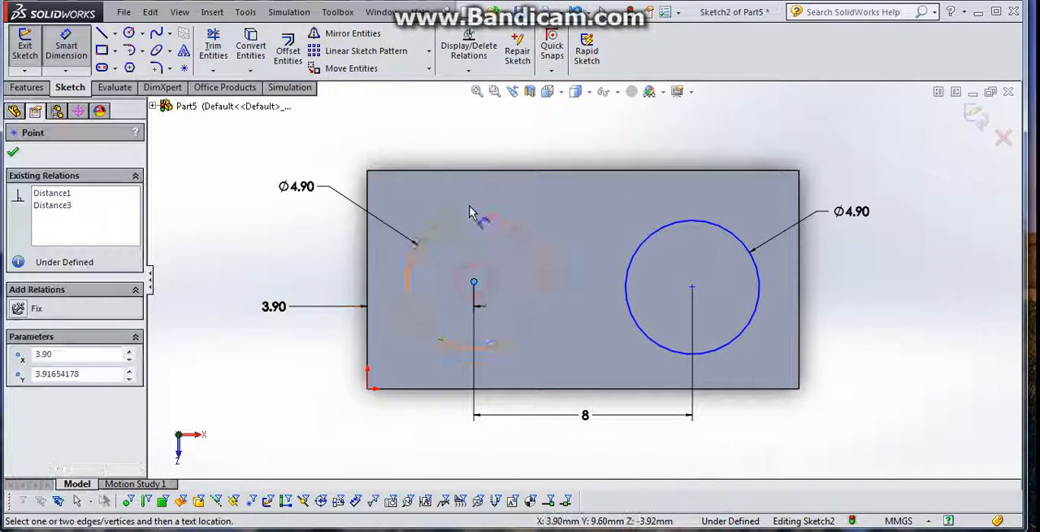
click(476, 171)
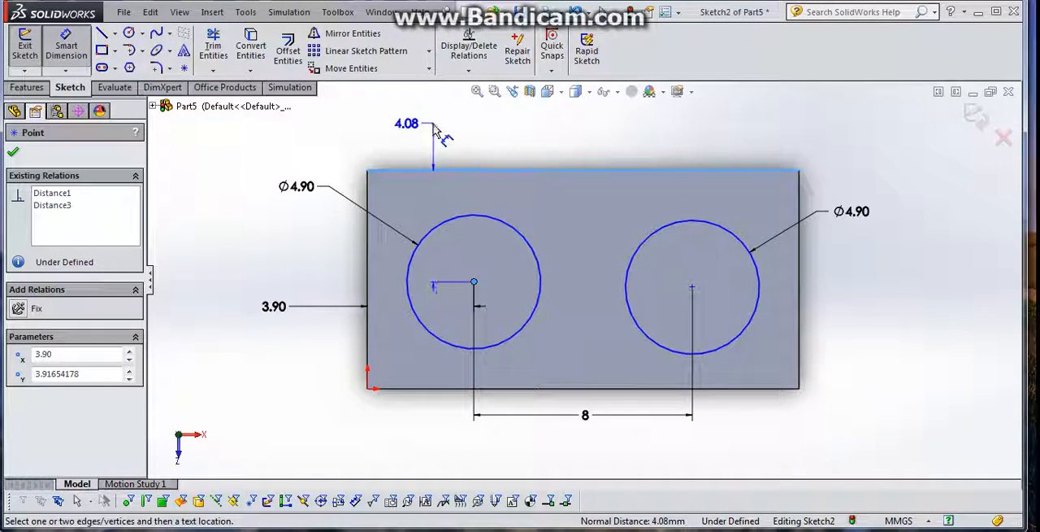
click(440, 132)
text(4.)
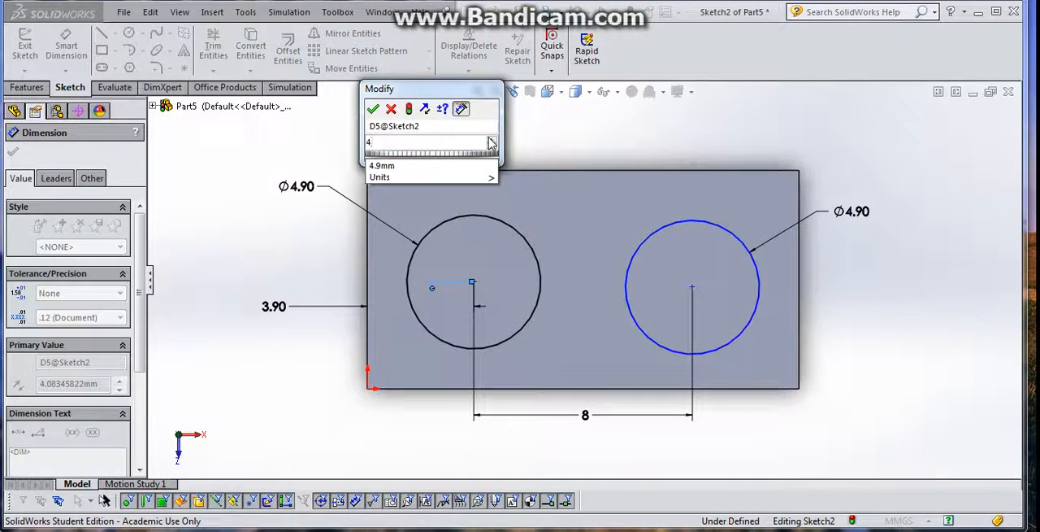
key(Return)
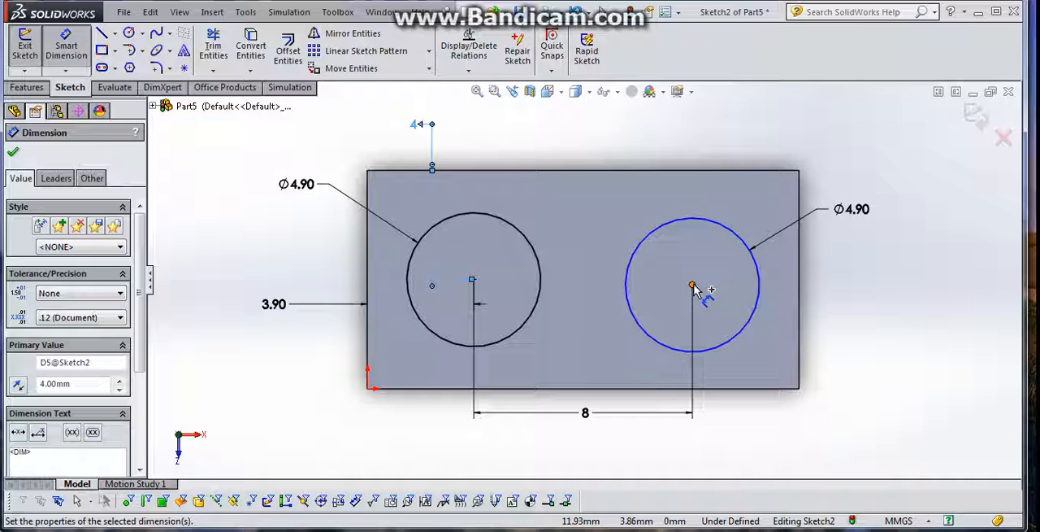
- Dimension the right circle's centre 4 mm from the upper edge and finish the sketch
click(692, 284)
click(689, 170)
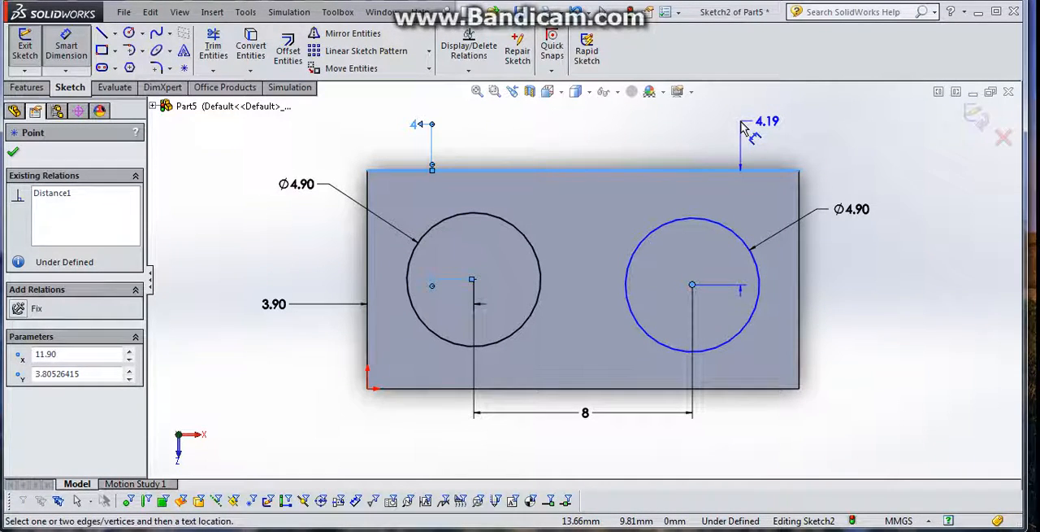
click(746, 123)
text(4.00mm)
key(Return)
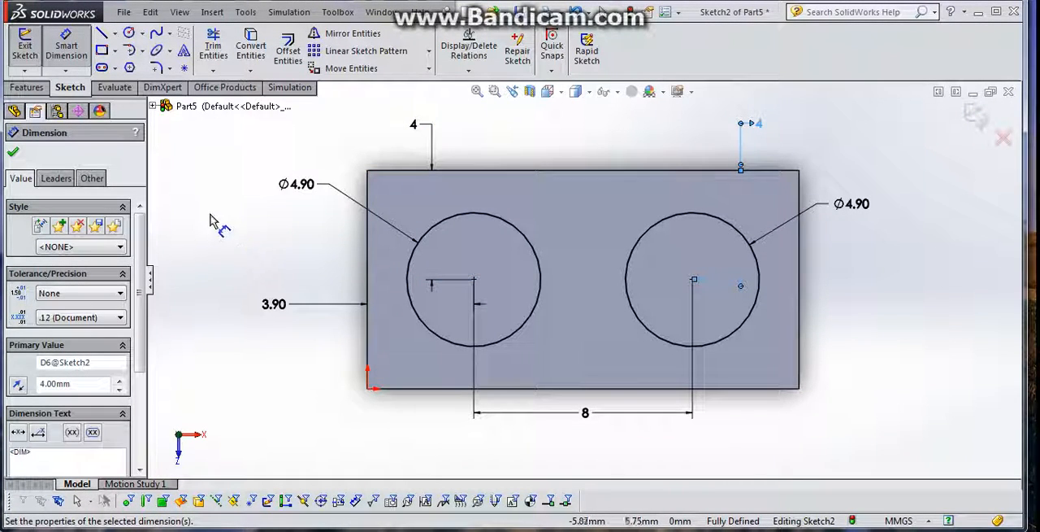
click(25, 44)
- Extrude both circles as blind bosses 1.8 mm above the block's top face, merged with the body
middle_drag(205, 259, 198, 181)
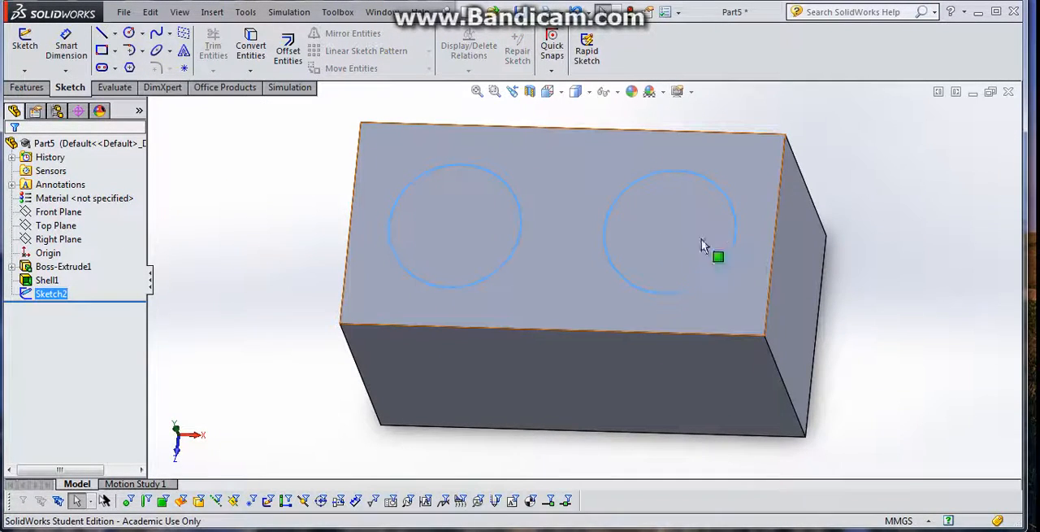
click(513, 196)
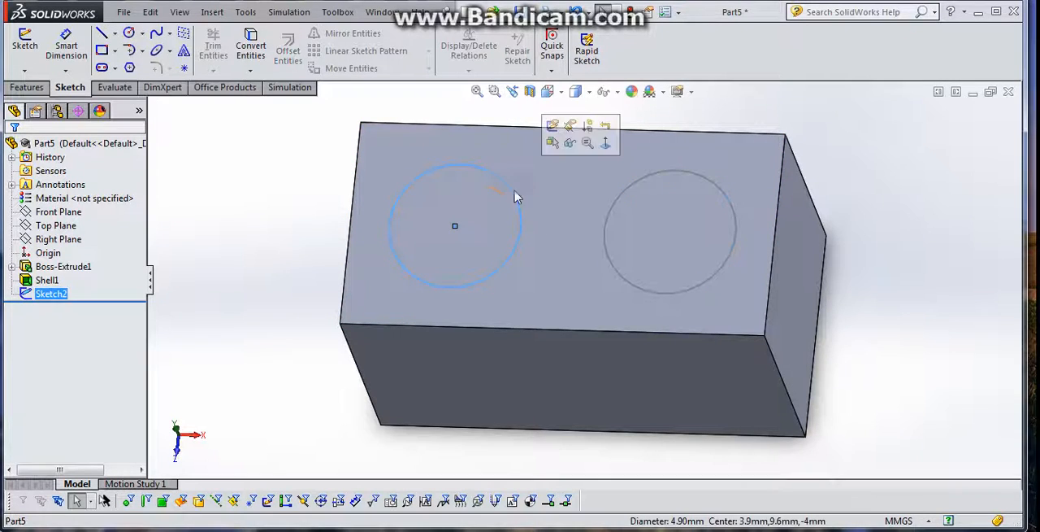
click(607, 223)
ctrl+click(515, 200)
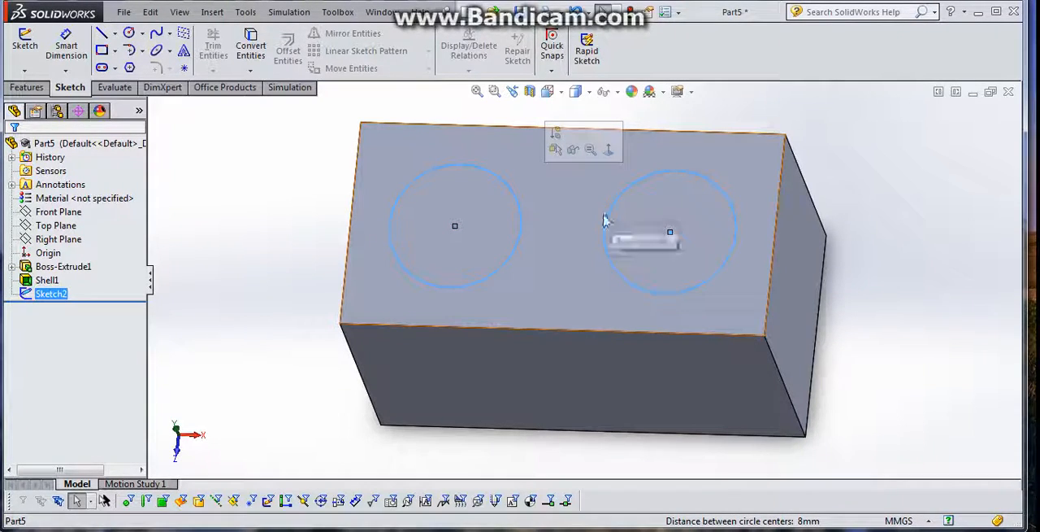
click(27, 88)
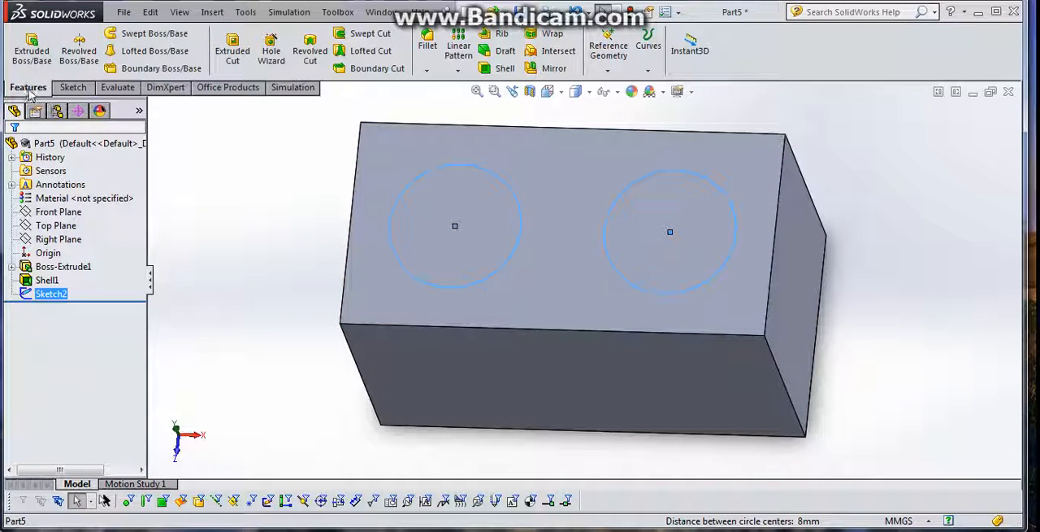
click(37, 57)
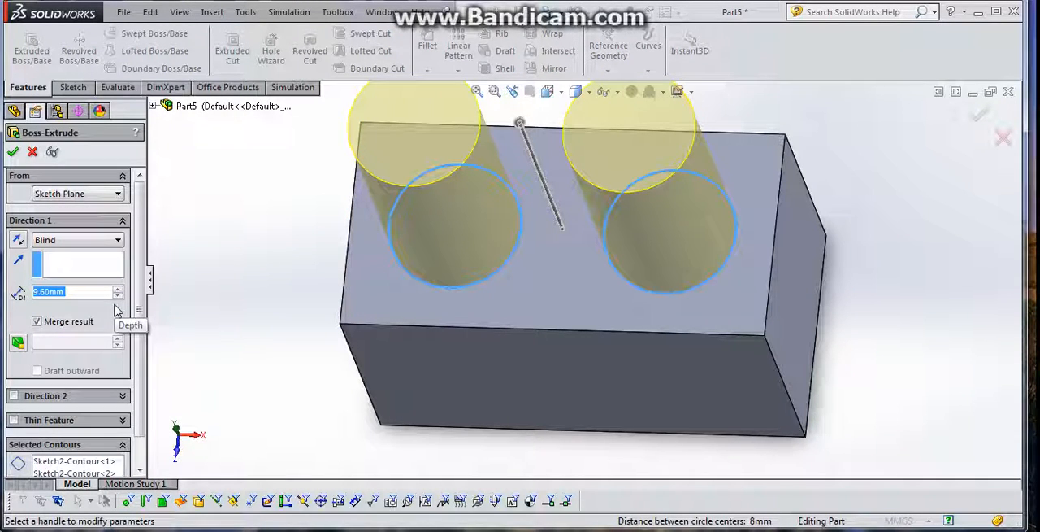
text(1.8)
click(14, 154)
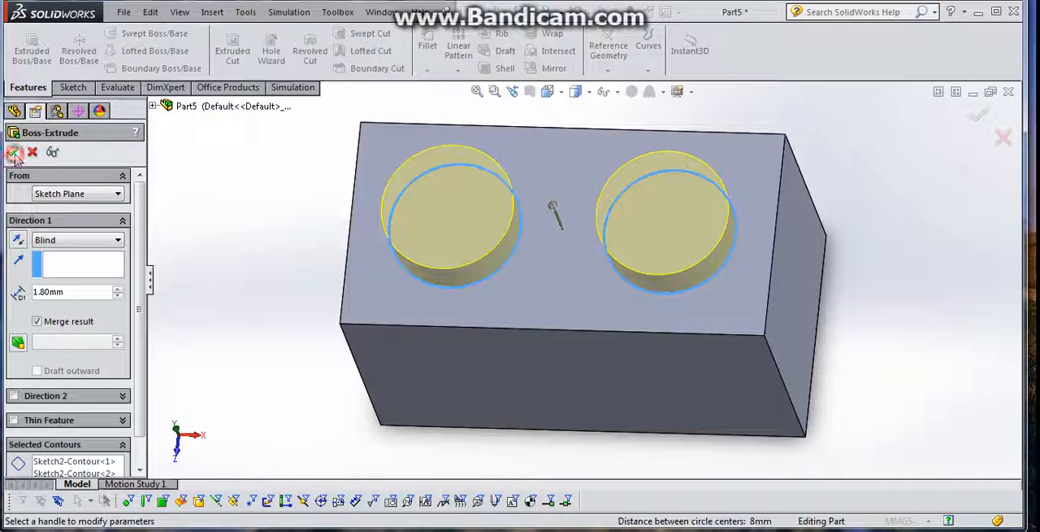
click(13, 154)
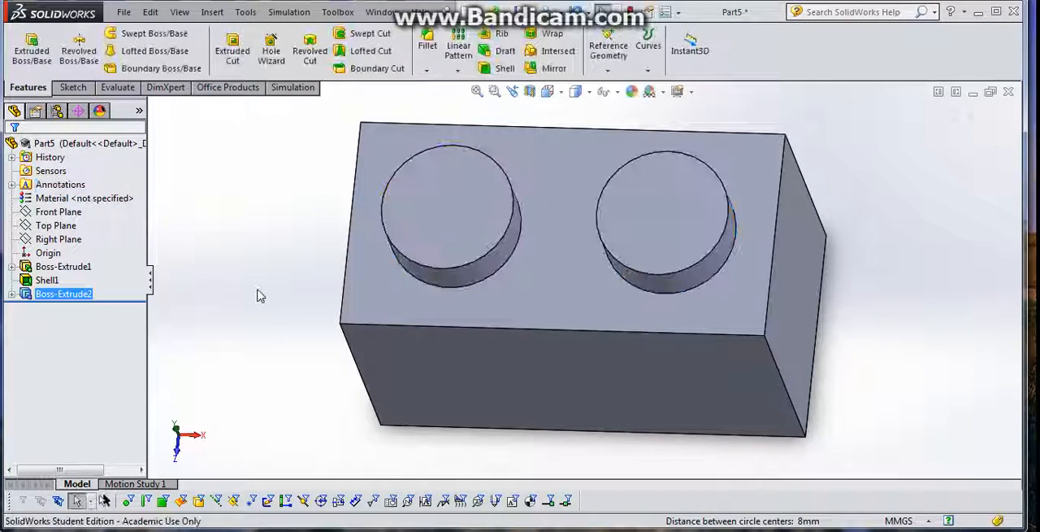
- Show the studs' sketch so its two circles can be referenced from the brick's underside
scroll(272, 255, up, 2)
middle_drag(263, 251, 248, 230)
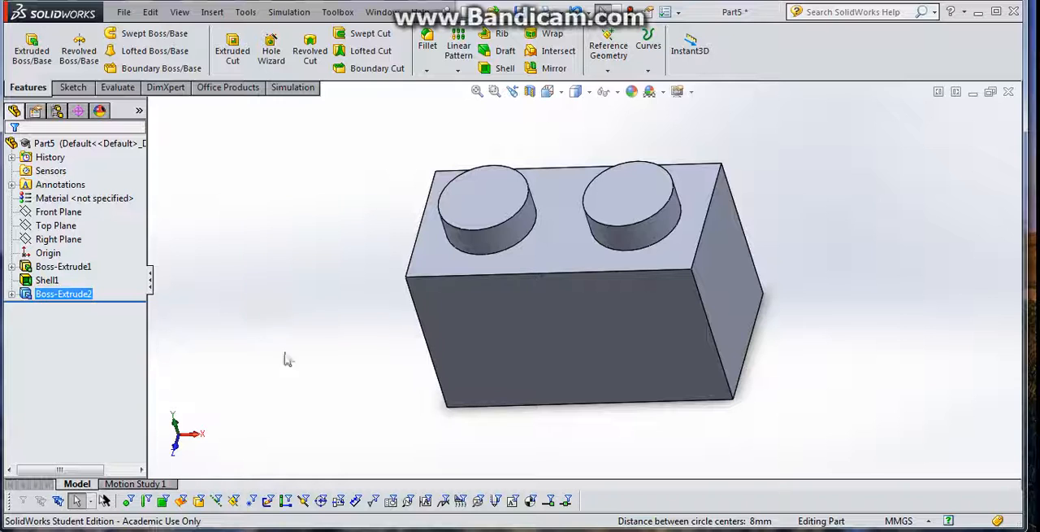
middle_drag(331, 350, 327, 38)
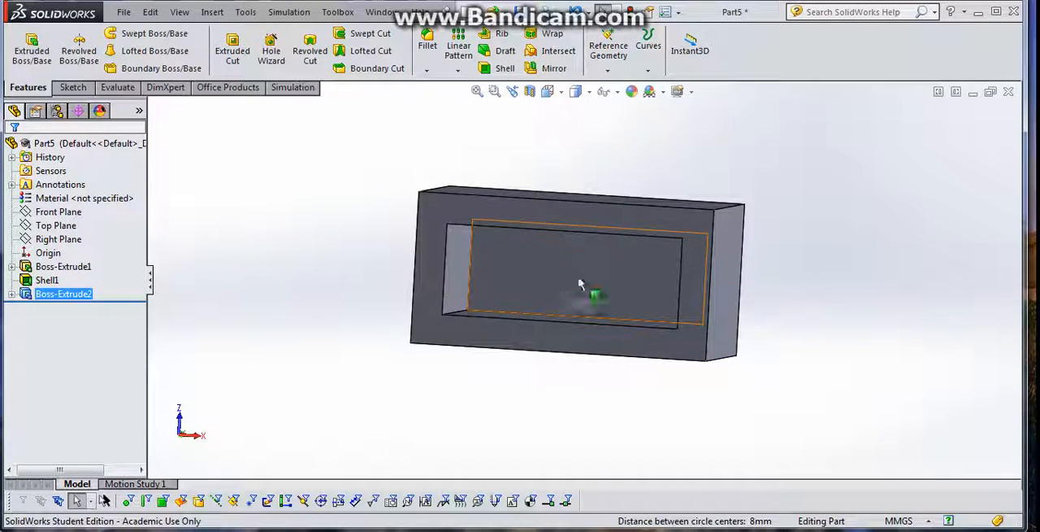
middle_drag(565, 276, 572, 274)
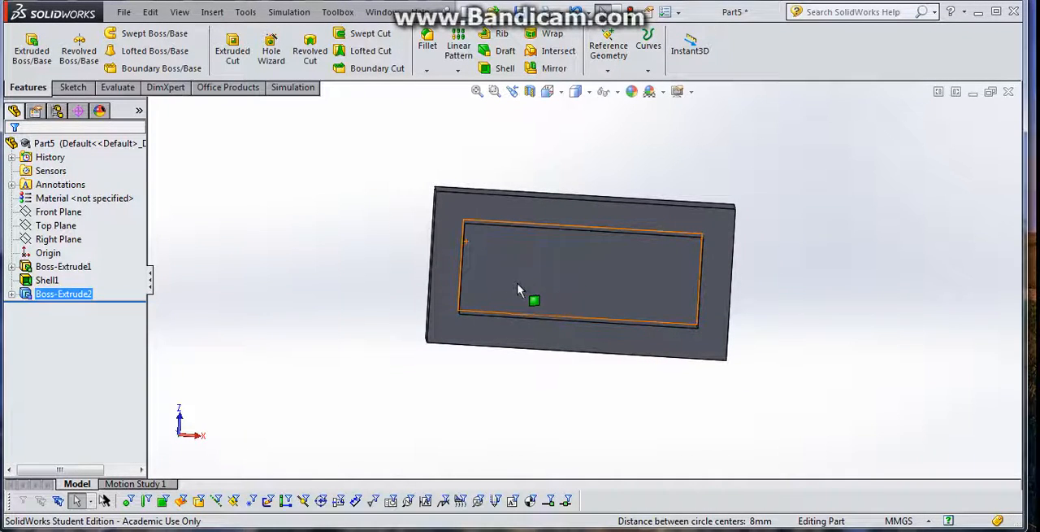
click(11, 294)
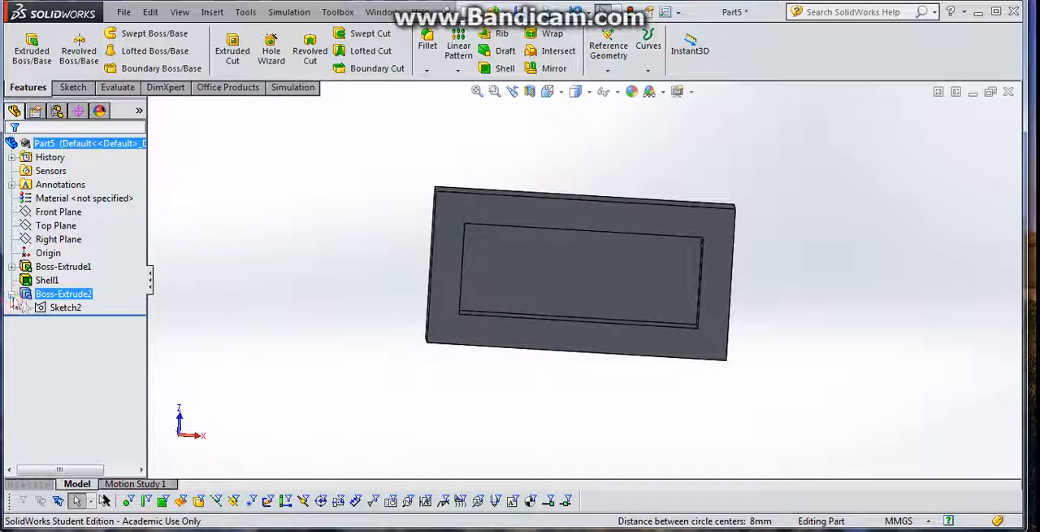
right_click(65, 309)
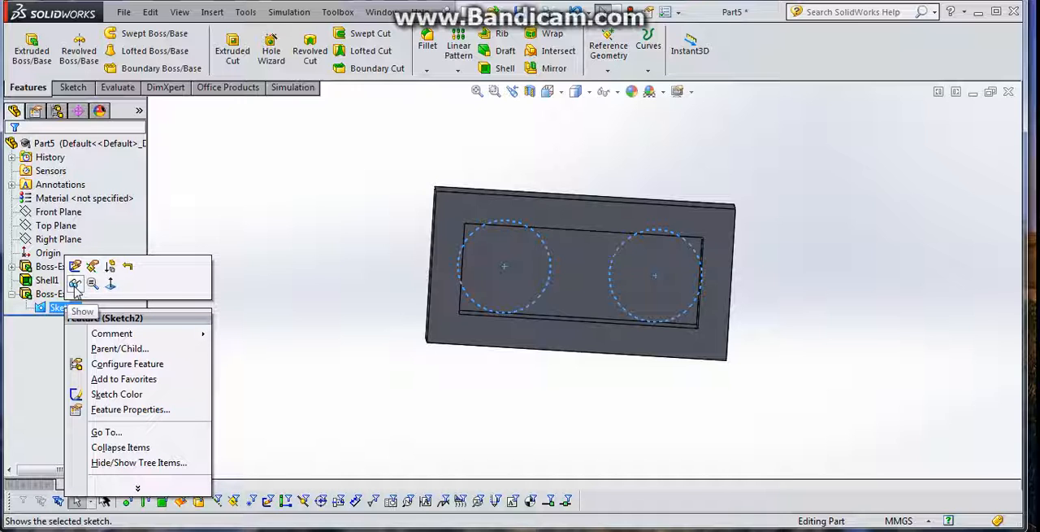
click(74, 284)
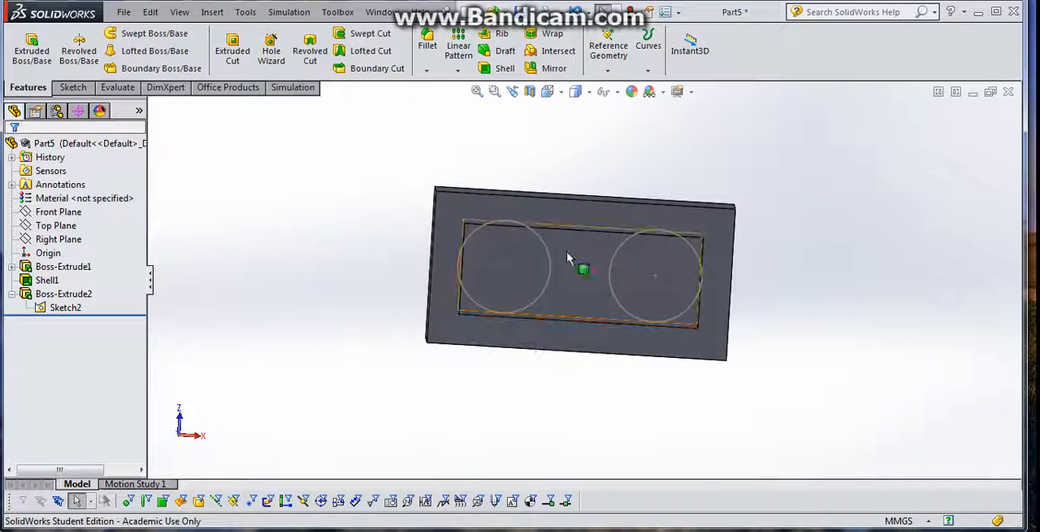
- On the cavity's inner face, sketch two circles about 2.3 mm and 2.2 mm in diameter, centred on the left and right stud circles
click(80, 88)
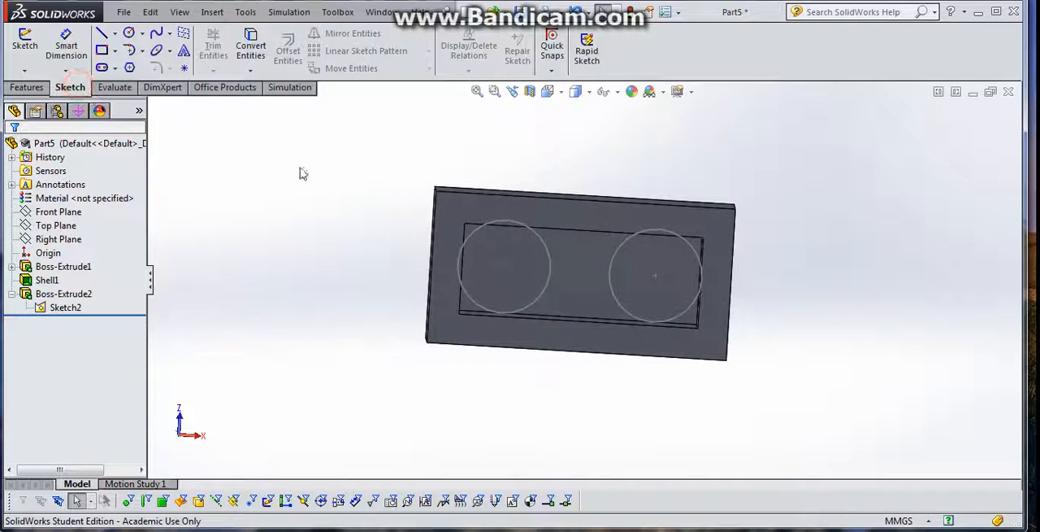
middle_drag(566, 233, 540, 254)
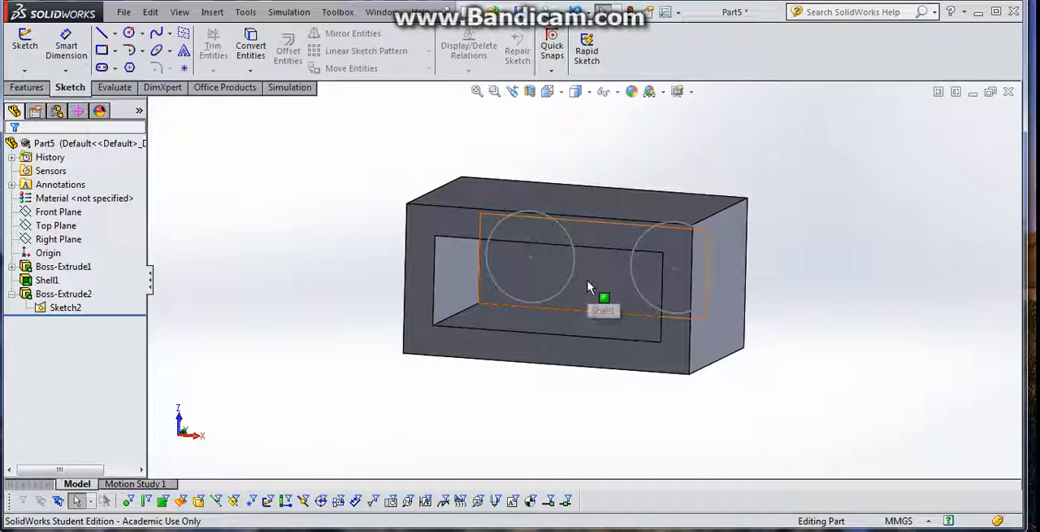
middle_drag(588, 286, 609, 282)
click(596, 270)
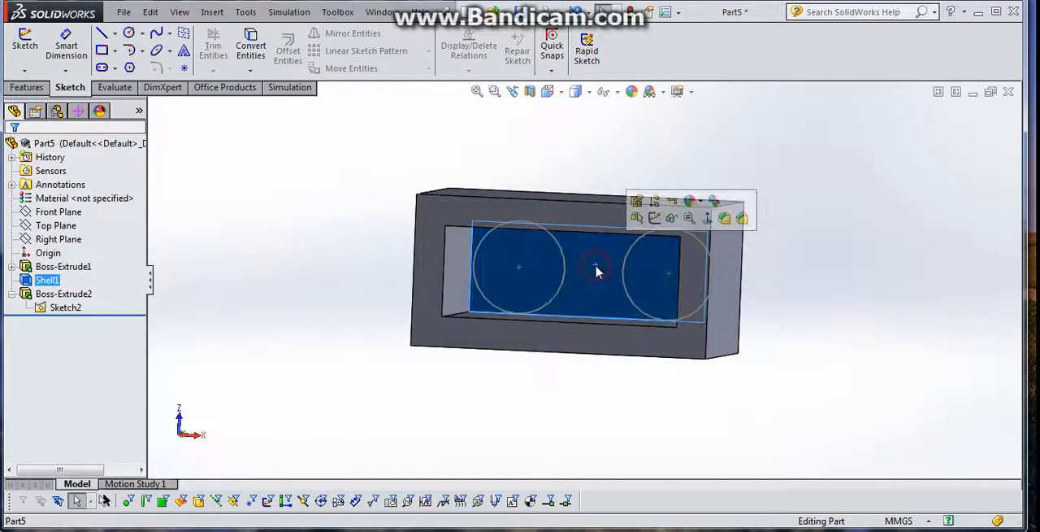
click(654, 217)
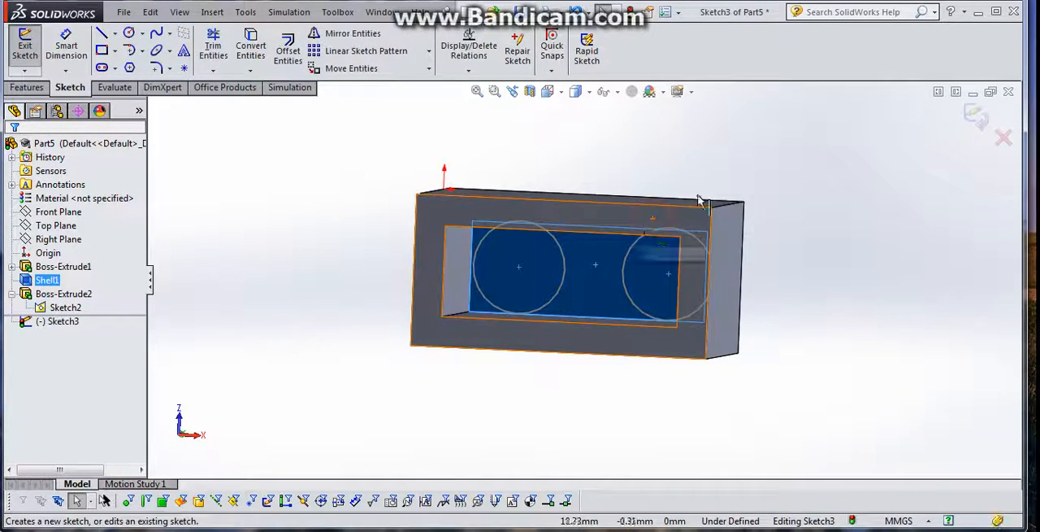
key(ctrl+8)
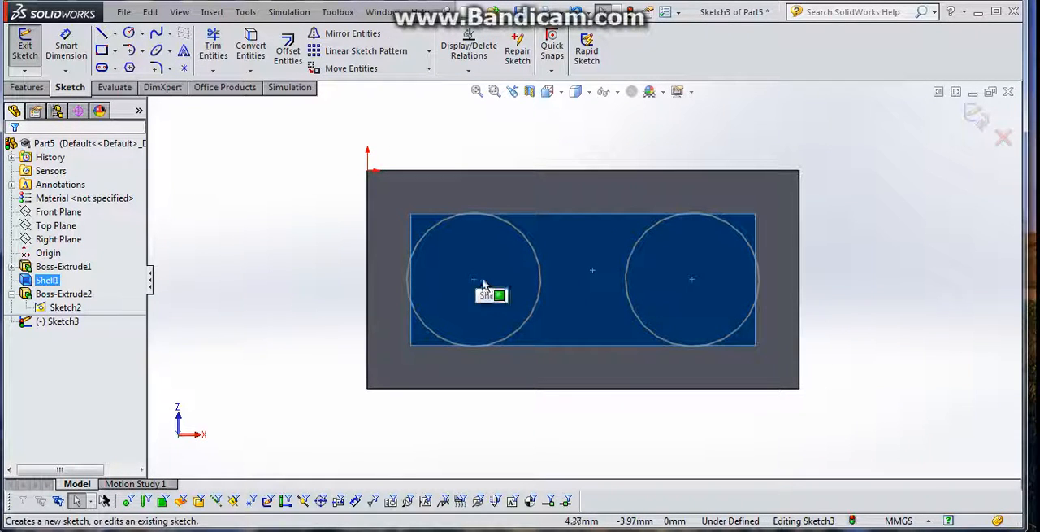
click(127, 37)
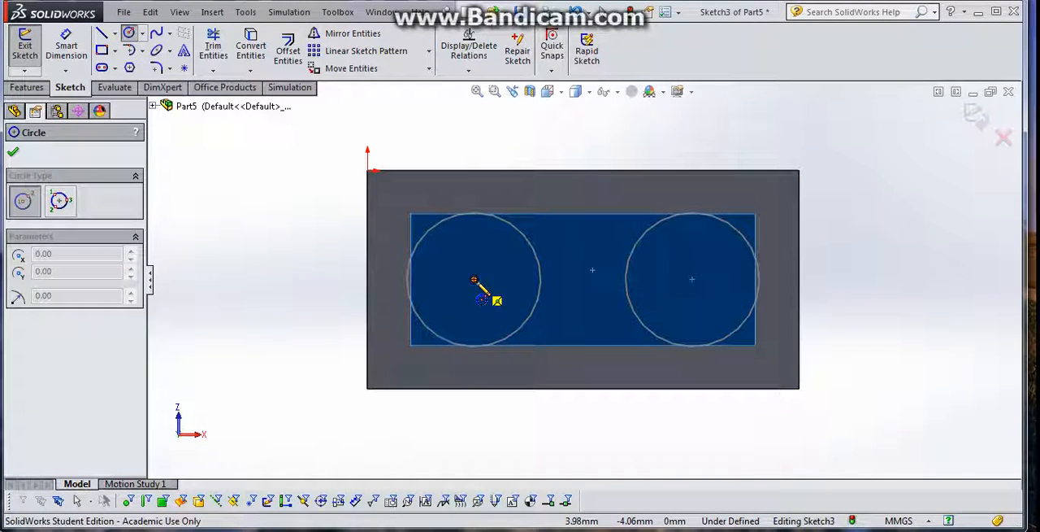
click(474, 280)
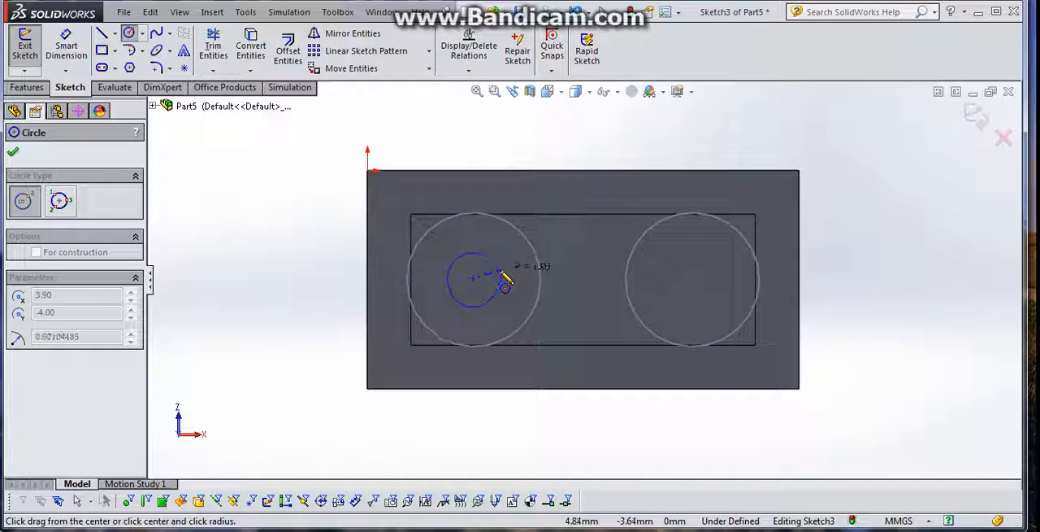
click(507, 278)
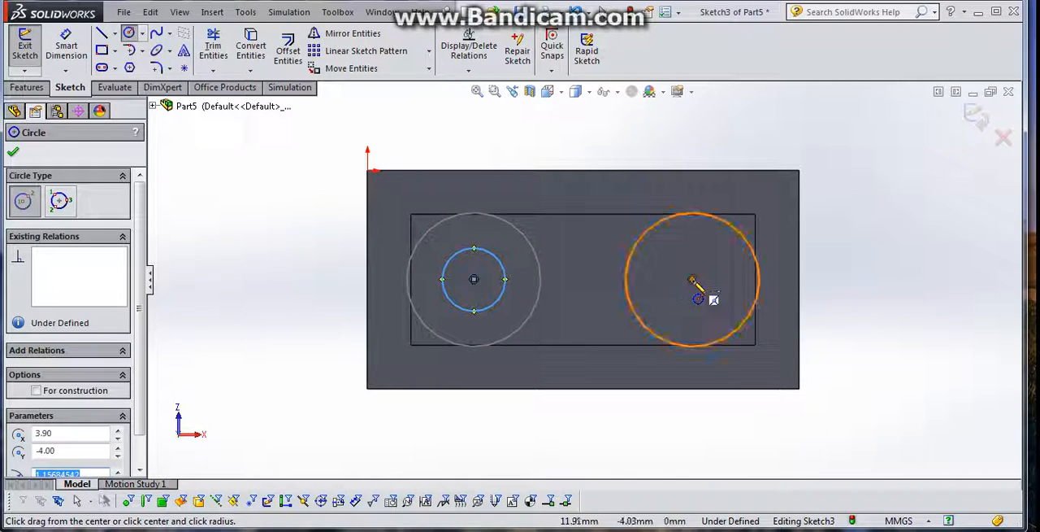
click(691, 280)
click(718, 267)
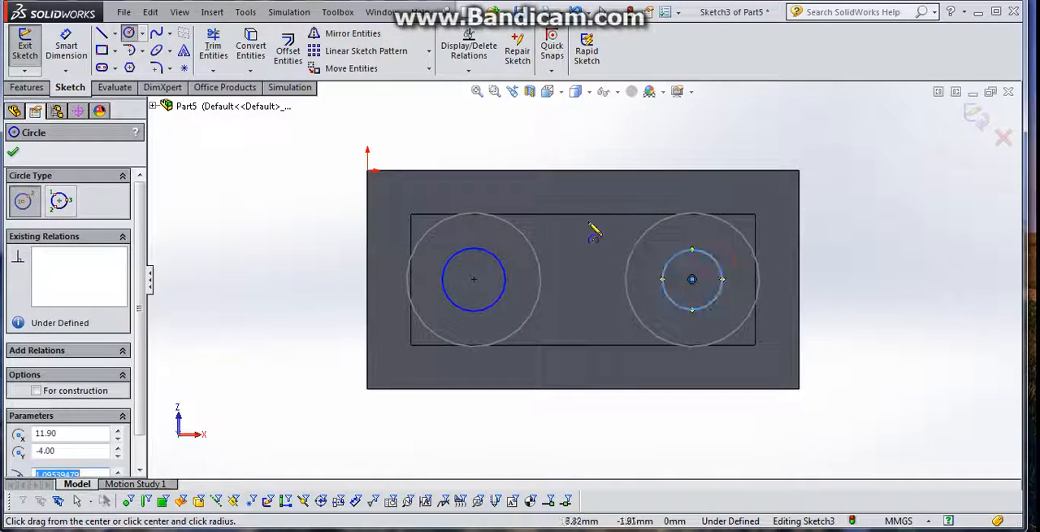
- Dimension the left inner circle's diameter at 2.6 mm
click(68, 47)
click(471, 248)
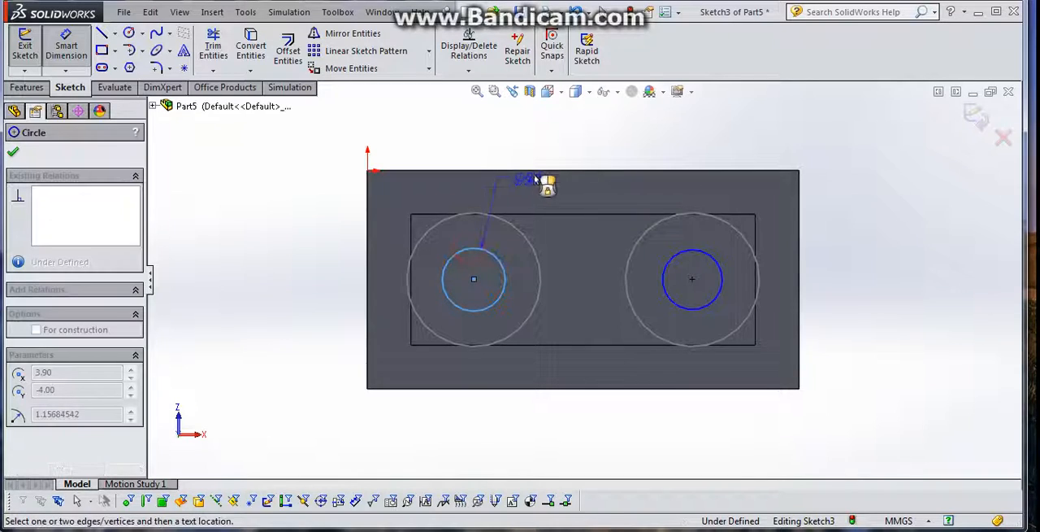
click(553, 138)
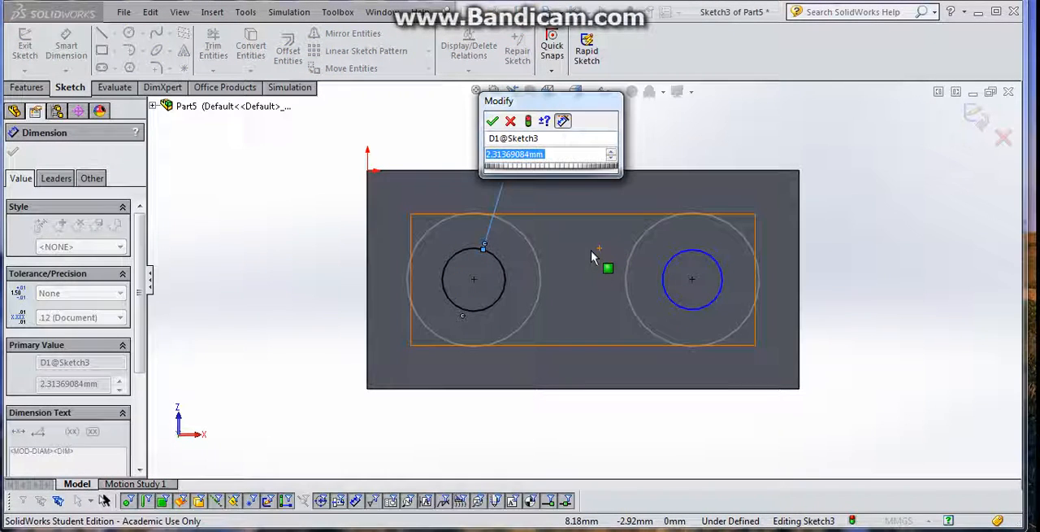
text(2.6)
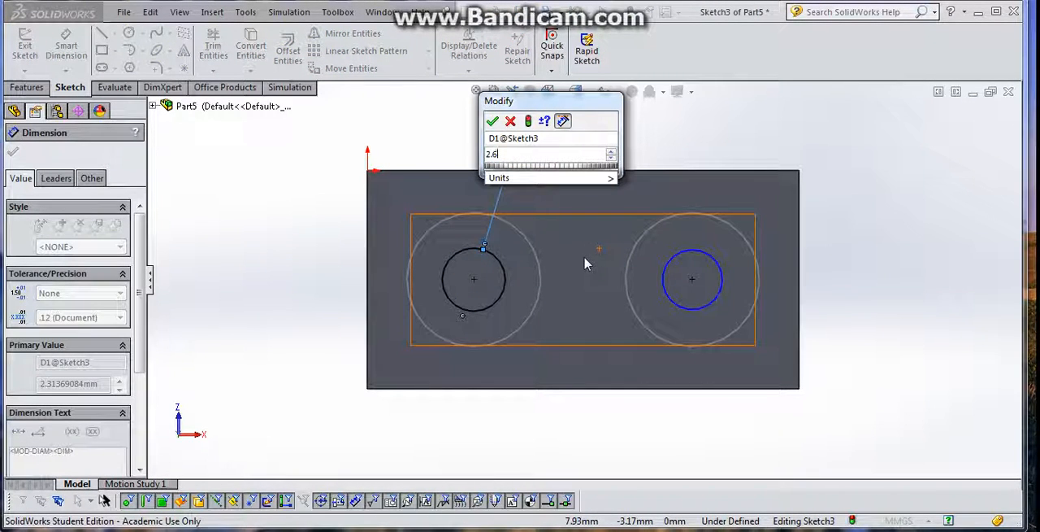
key(Return)
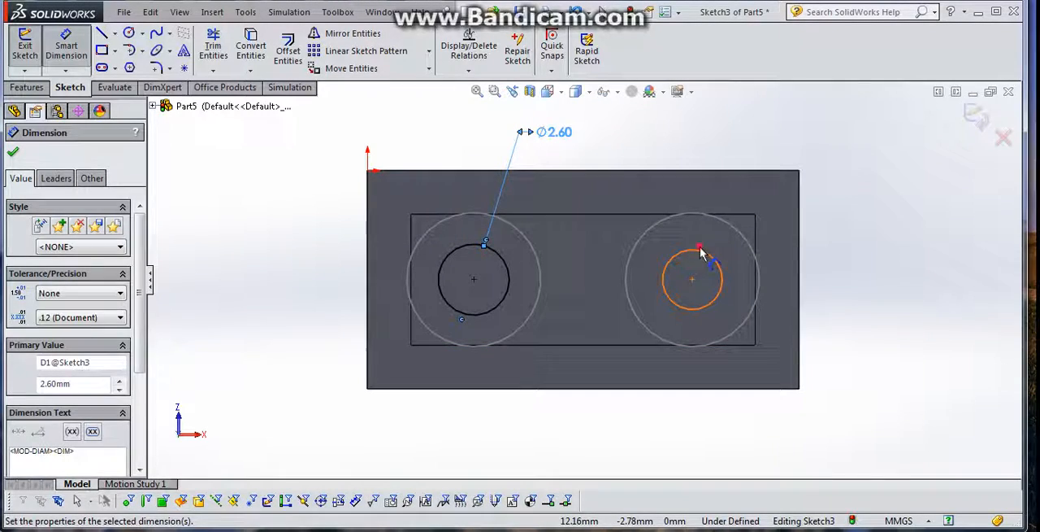
- Dimension the right inner circle's diameter at 2.6 mm and finish the sketch
click(695, 250)
click(770, 183)
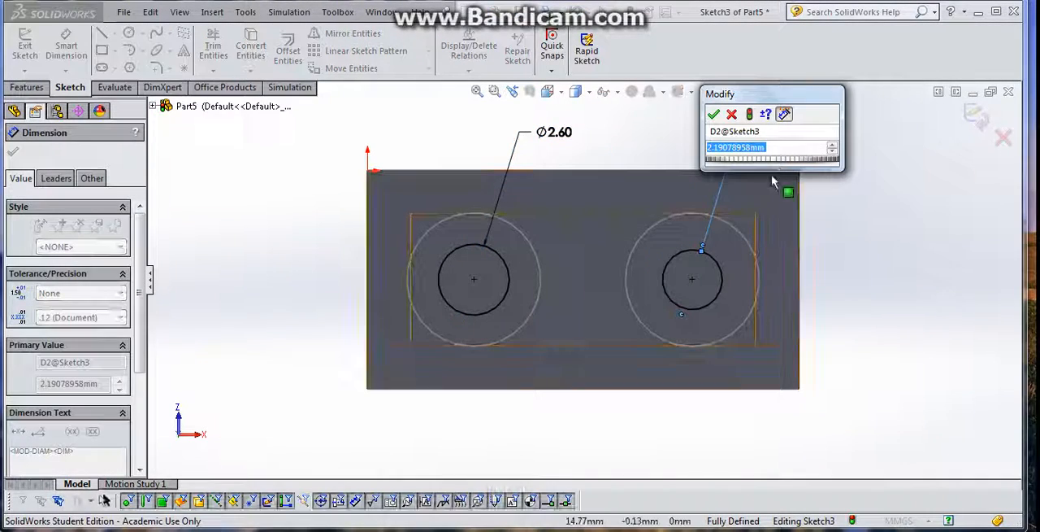
text(2.6)
key(Return)
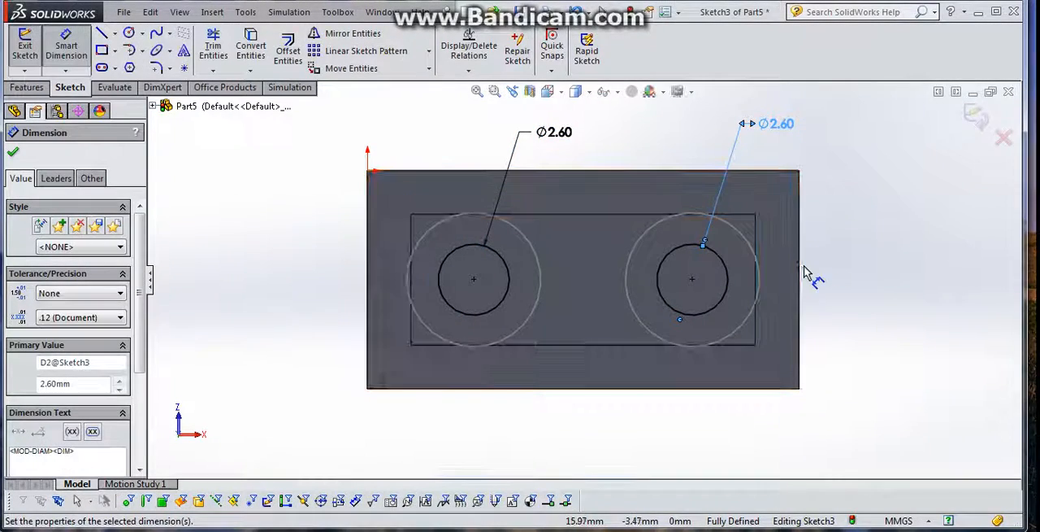
click(26, 47)
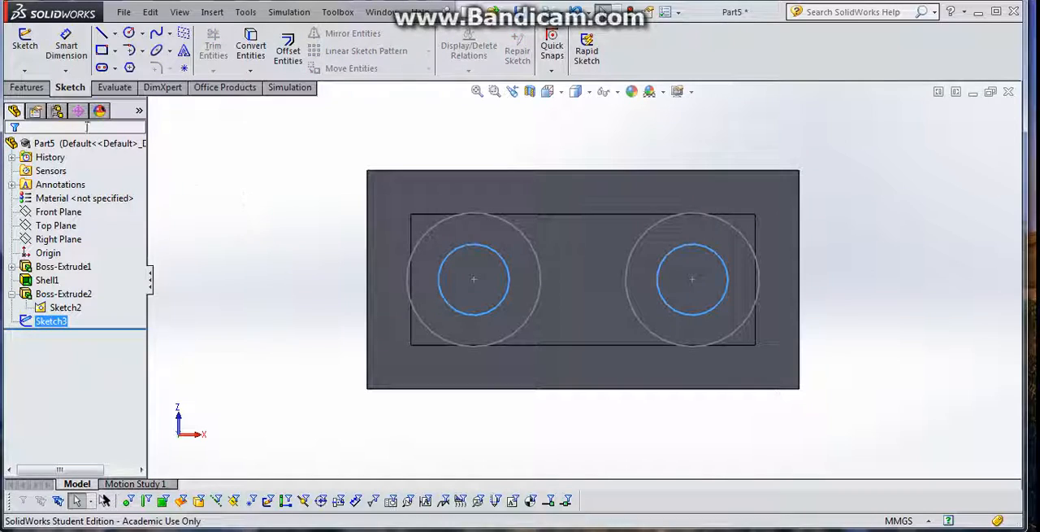
- Cut both 2.6 mm circles as blind holes 1.7 mm deep into the cavity's inner face
click(30, 87)
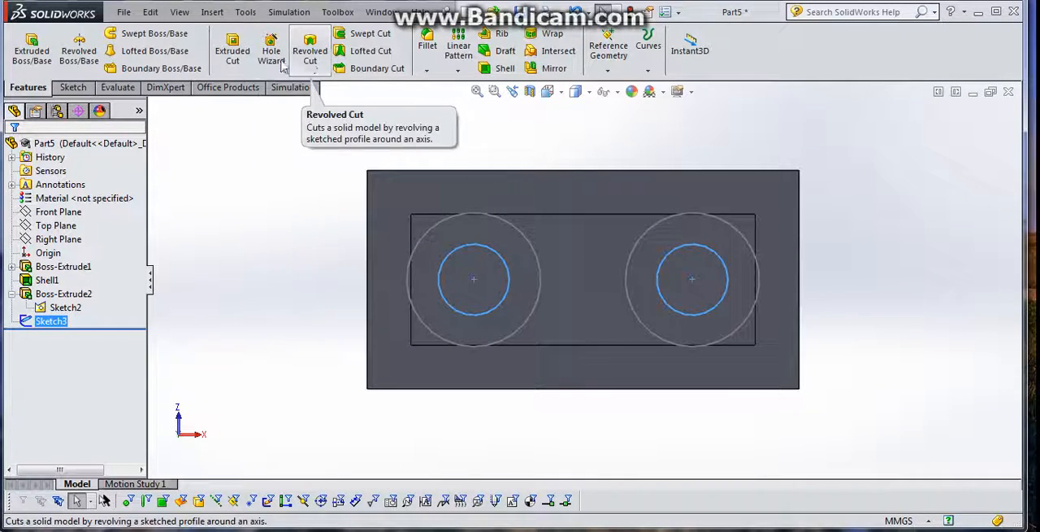
click(234, 52)
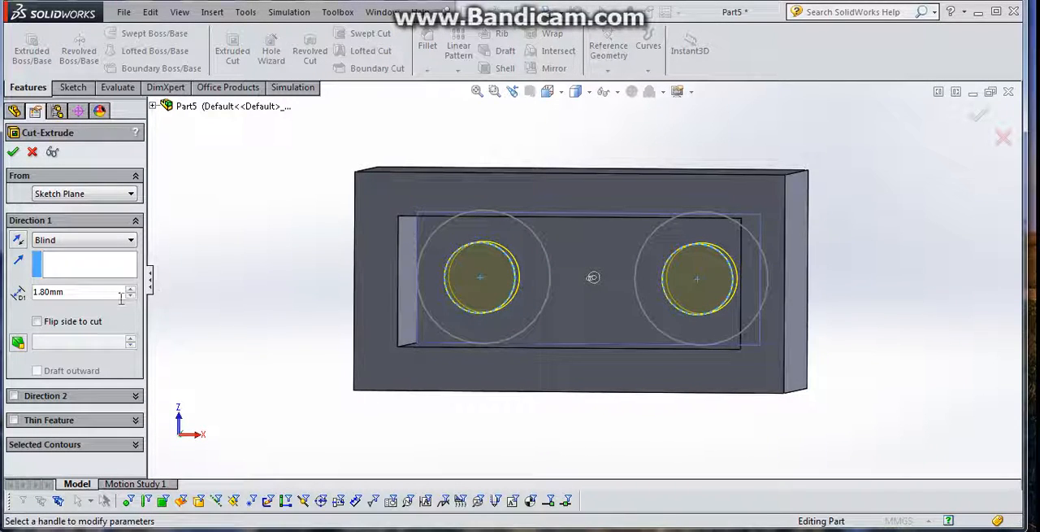
double_click(98, 291)
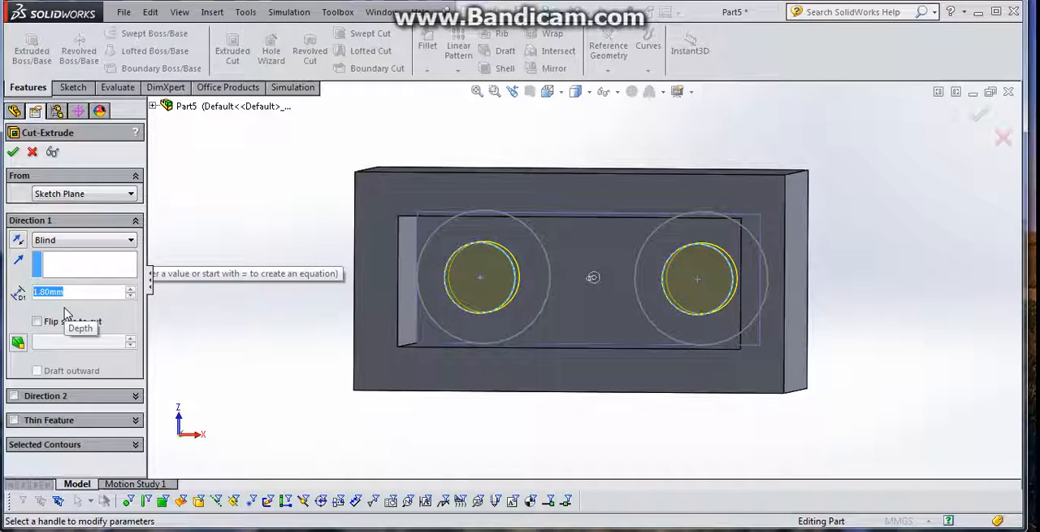
text(1.7)
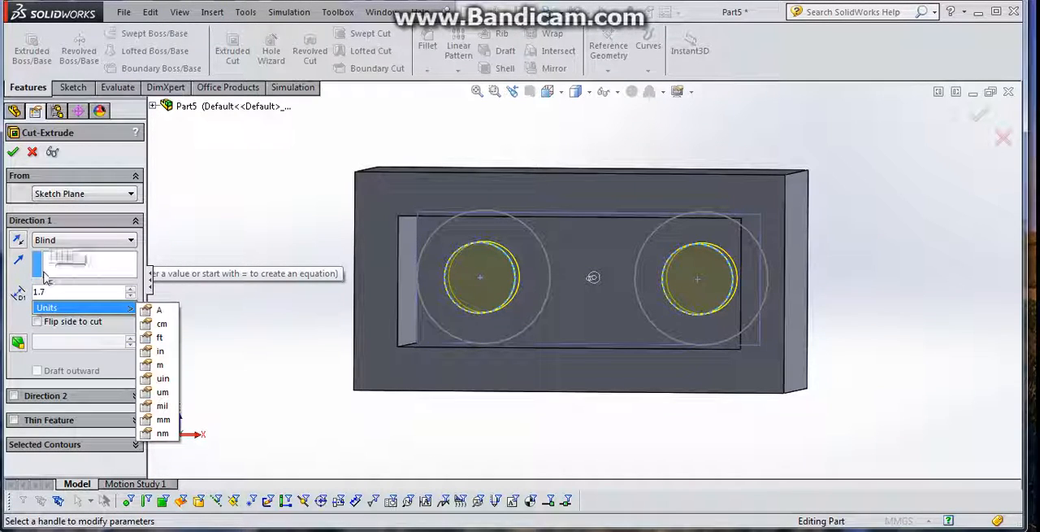
key(Return)
- Start a sketch on the cavity's inner face and draw a circle about 3.7 mm in diameter between the two holes
middle_drag(498, 293, 564, 278)
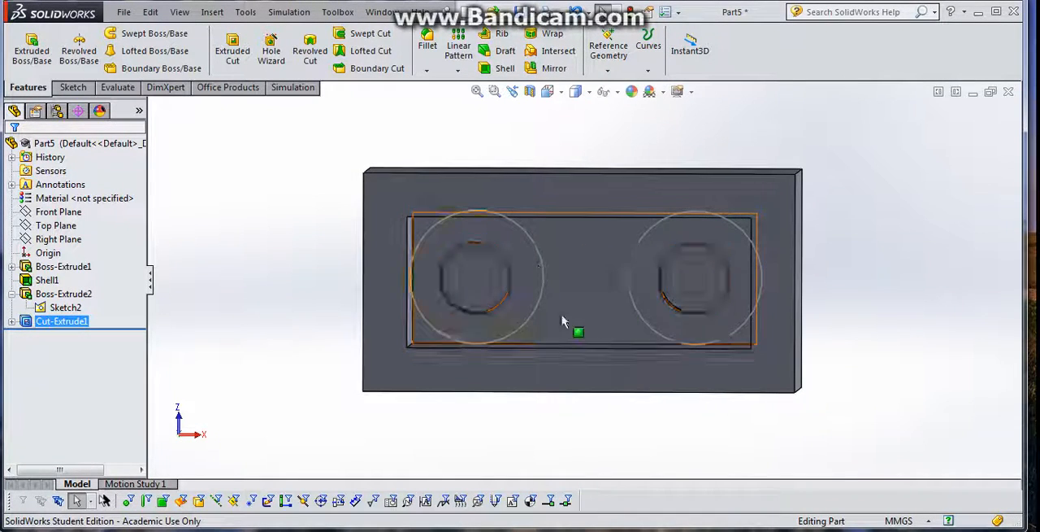
click(570, 251)
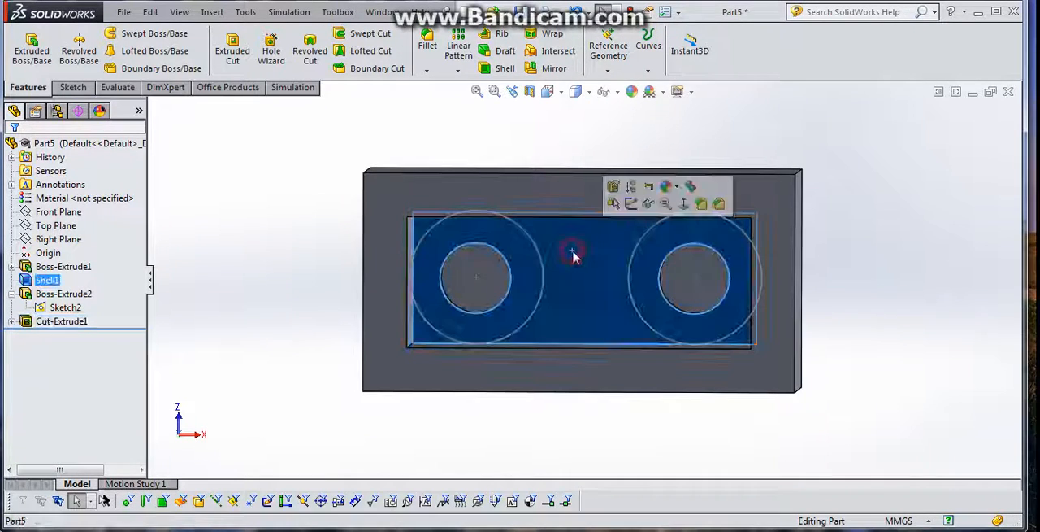
mouse_move(592, 267)
middle_down()
mouse_move(580, 284)
mouse_move(611, 292)
mouse_move(601, 283)
middle_up()
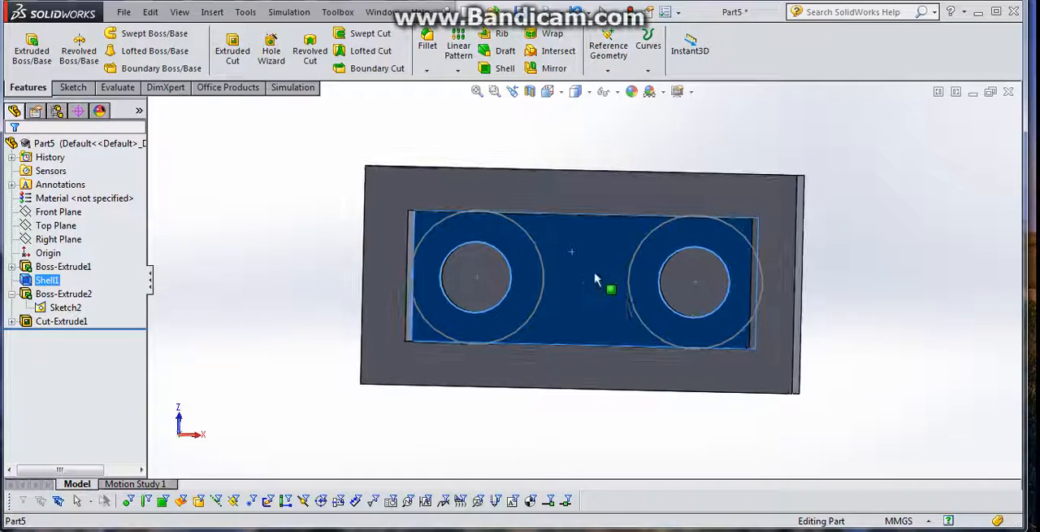
click(596, 265)
click(654, 213)
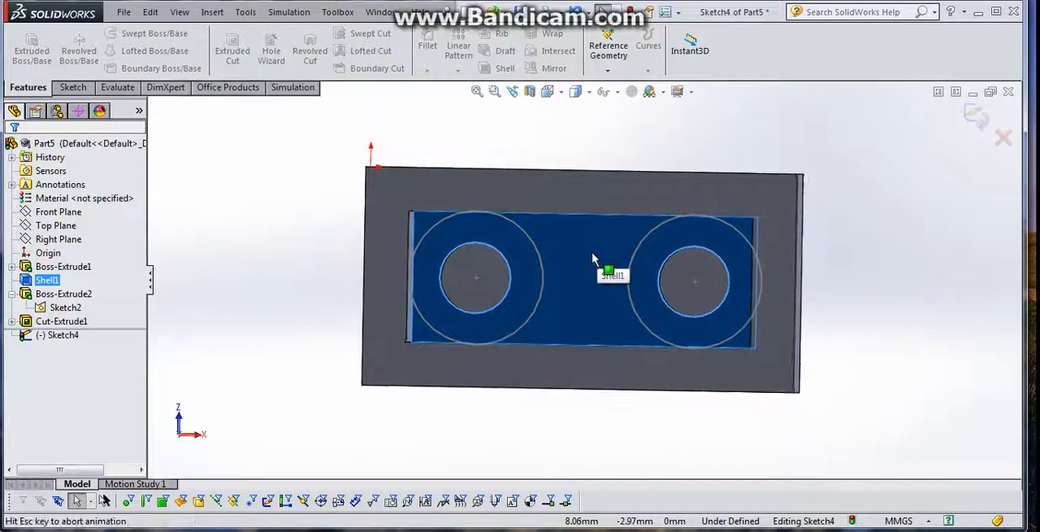
click(71, 88)
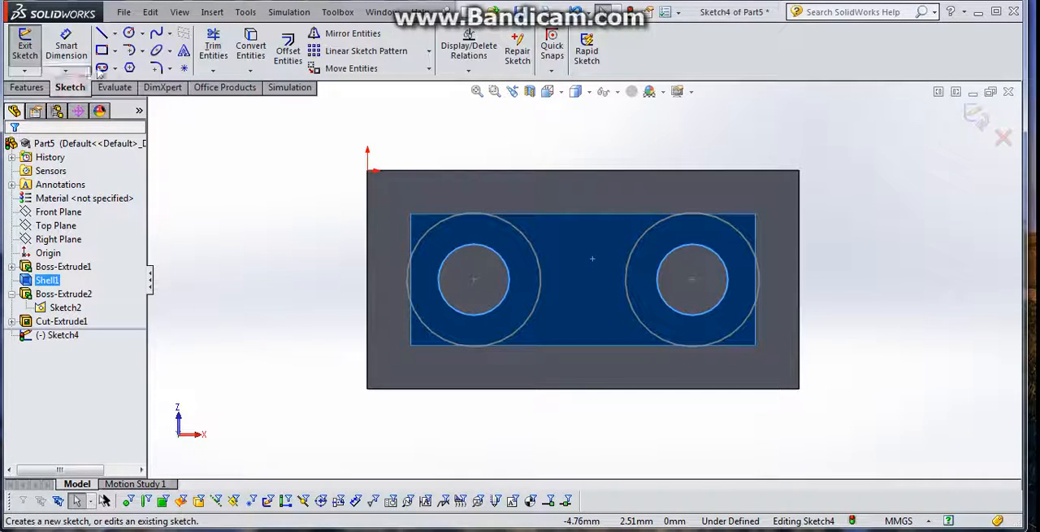
click(129, 32)
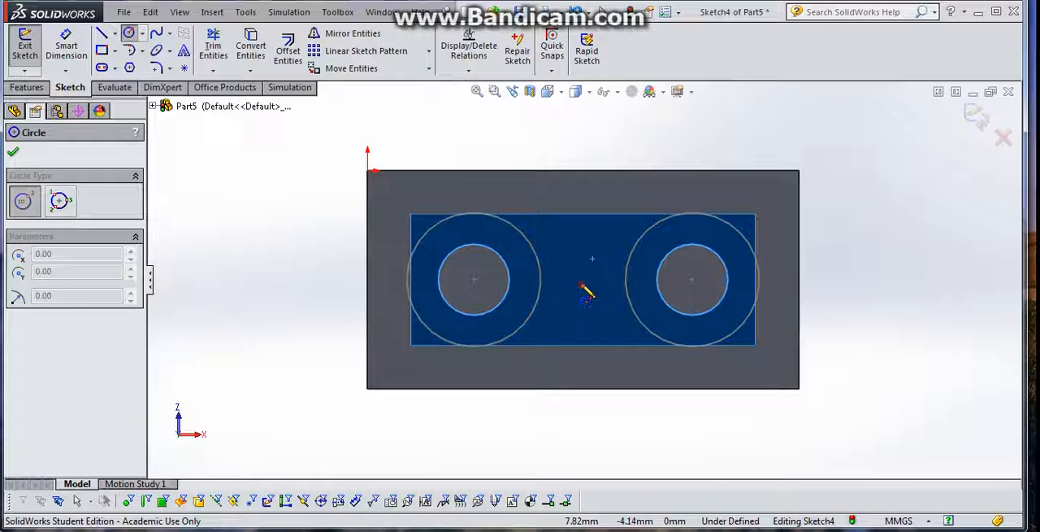
click(581, 283)
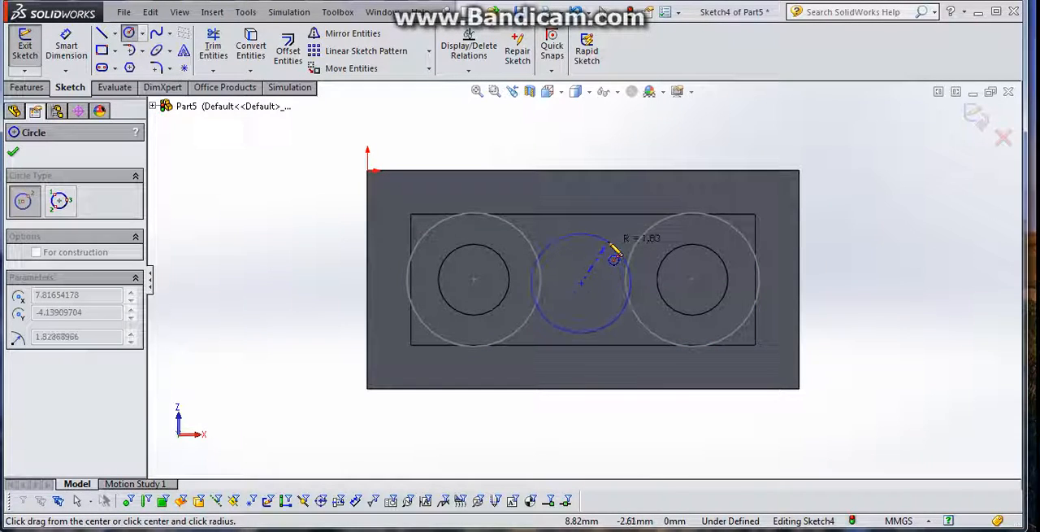
click(612, 245)
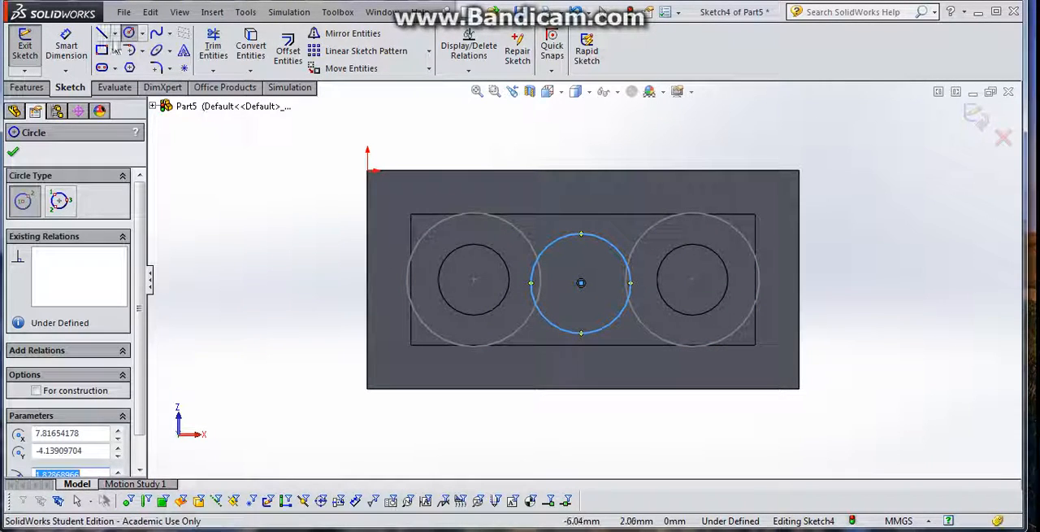
- Dimension the diameter of the central circle between the two holes at 3 mm
click(66, 47)
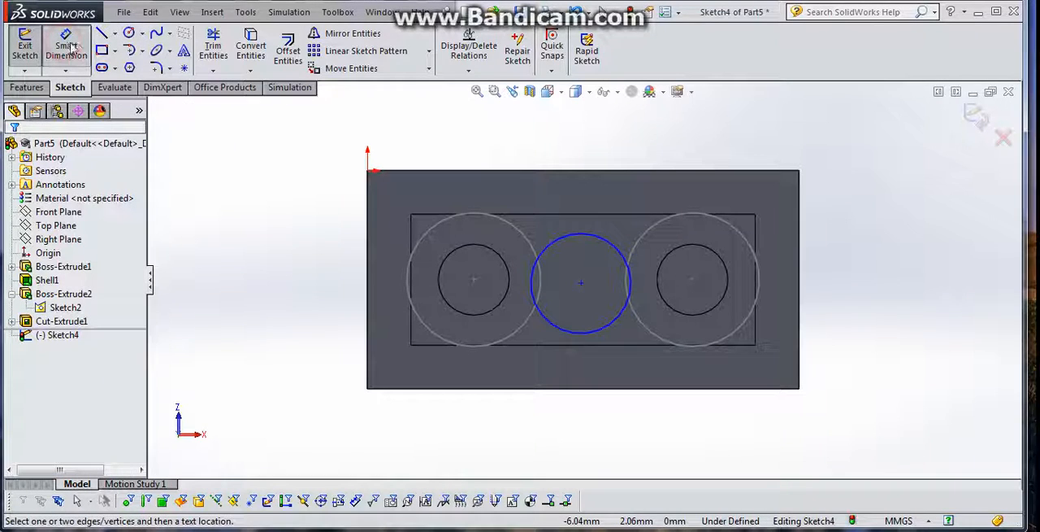
click(590, 238)
click(650, 135)
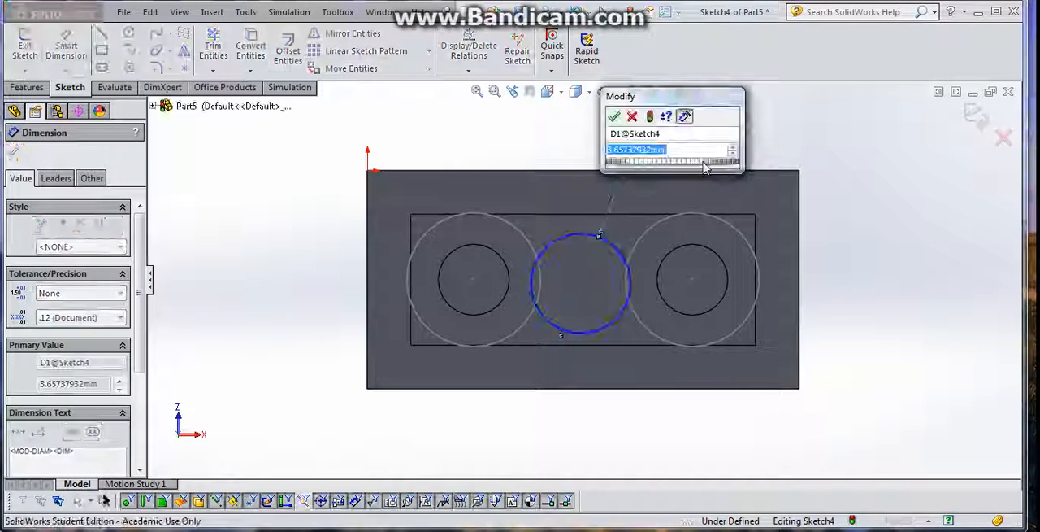
text(3)
key(Return)
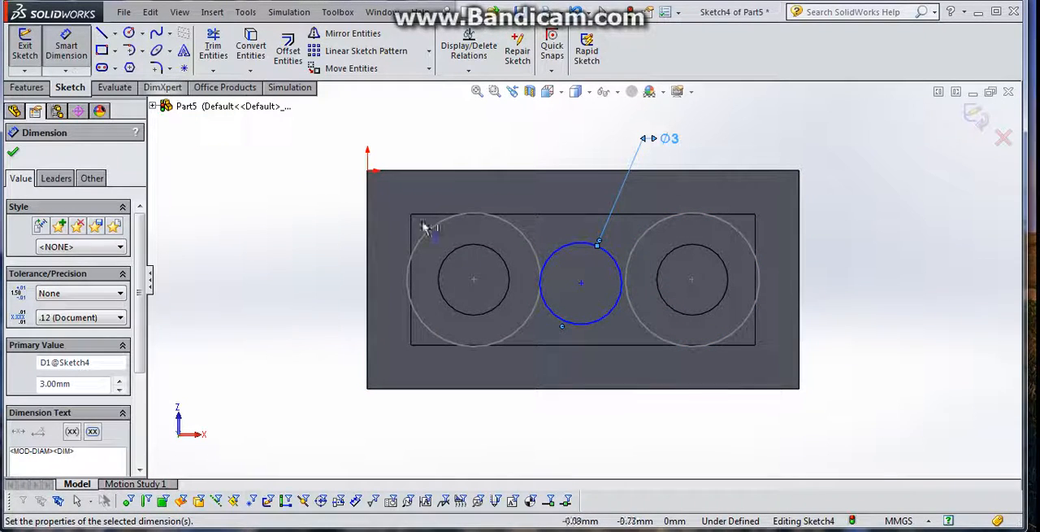
- Dimension the central circle's centre 4 mm from the midpoint of the brick's lower long outer edge
click(582, 286)
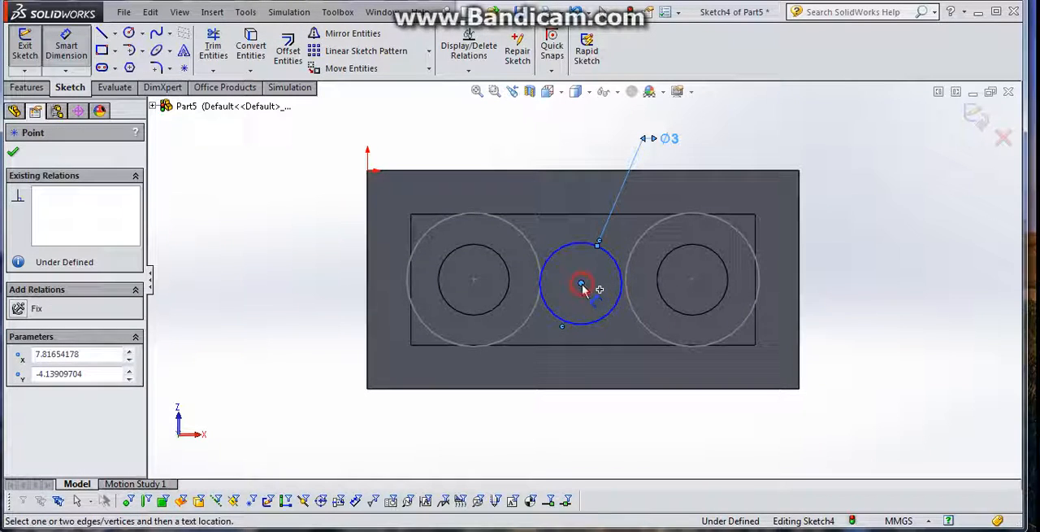
click(583, 389)
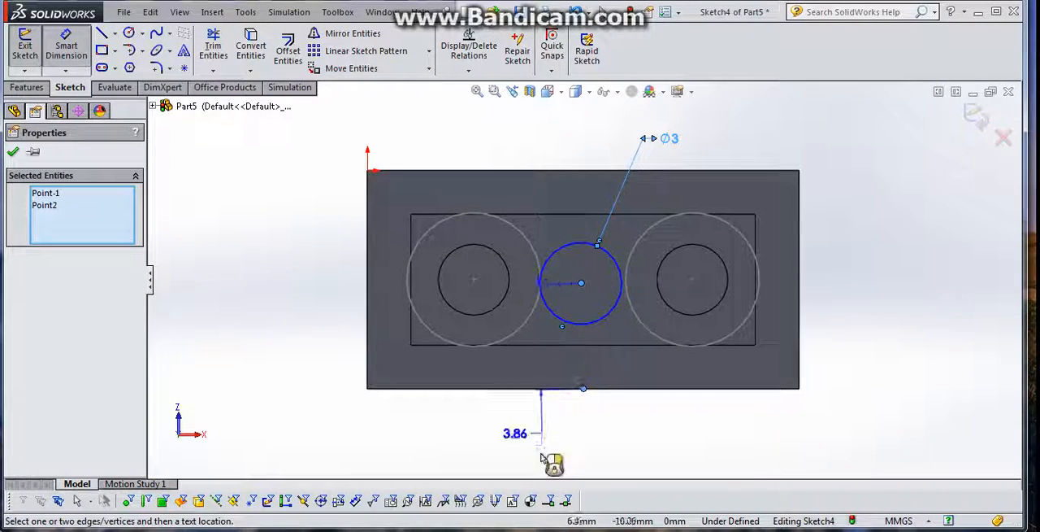
click(544, 453)
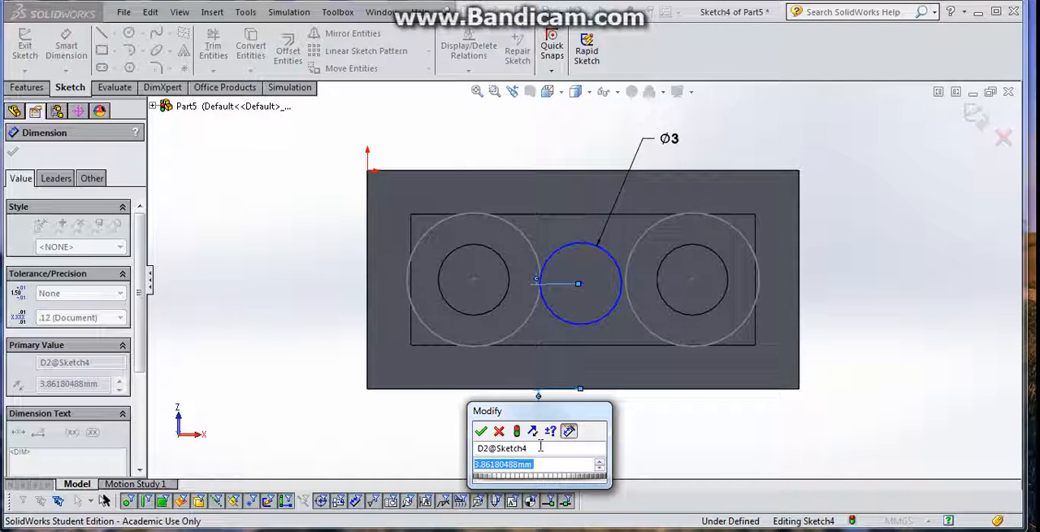
text(4)
key(Return)
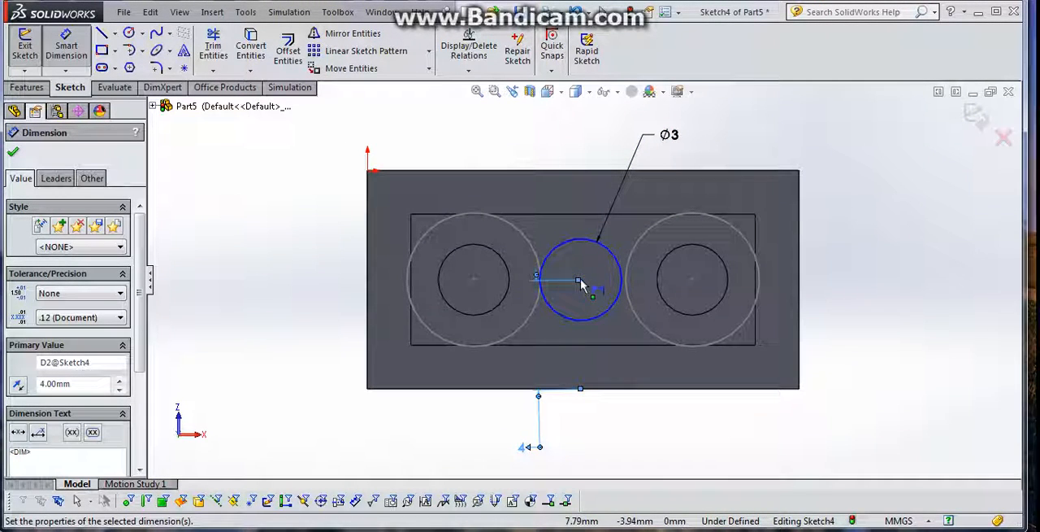
- Dimension the central circle's centre 7.9 mm from the brick's right outer edge and finish the sketch
click(580, 281)
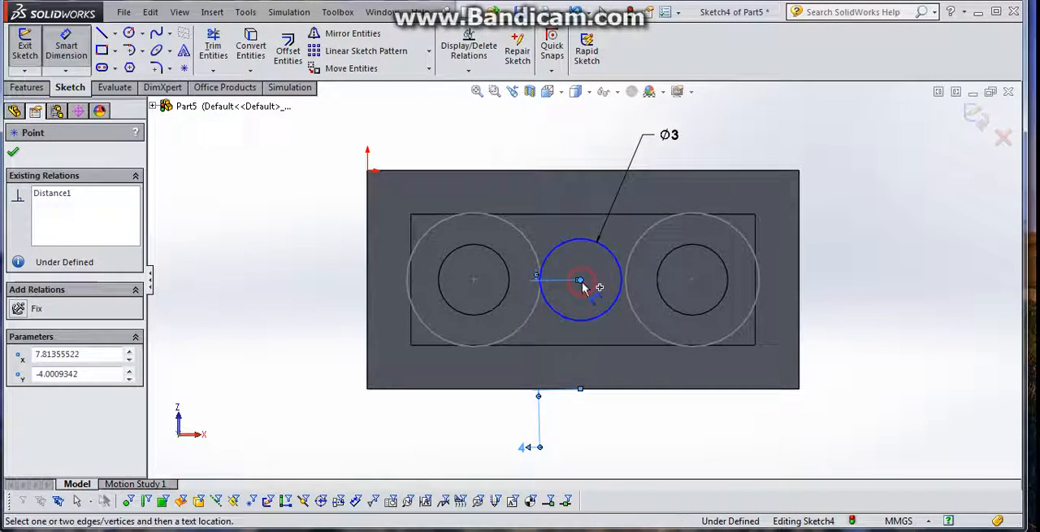
click(800, 276)
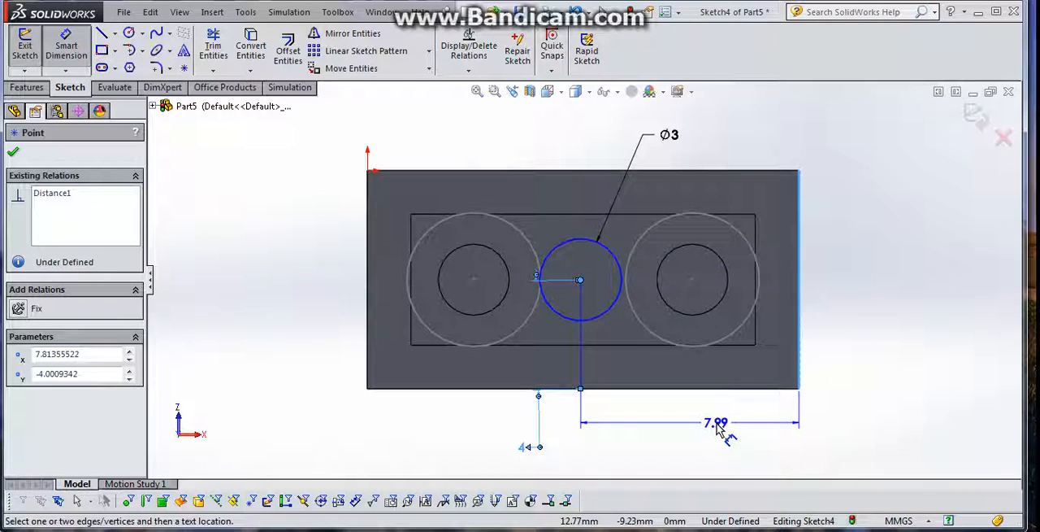
click(719, 429)
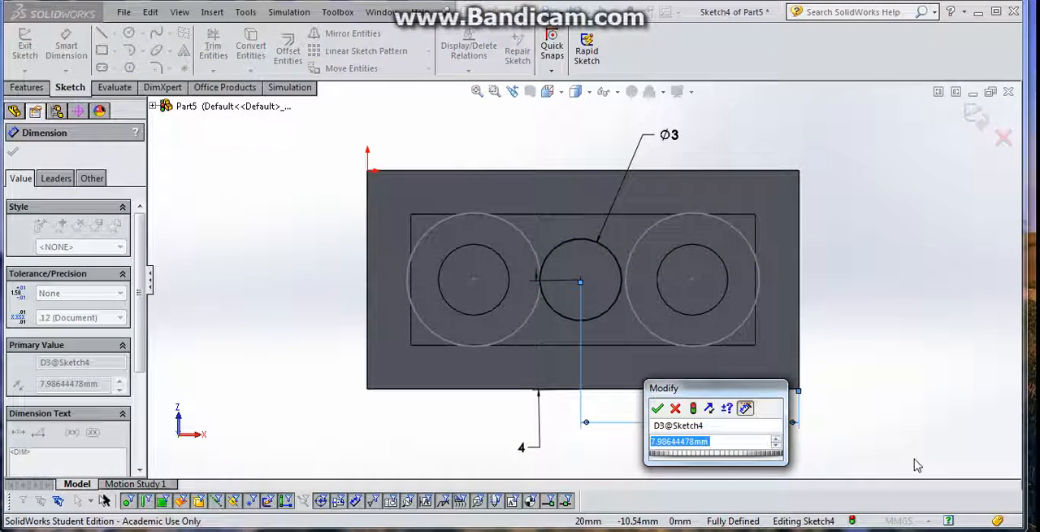
text(7.9)
key(Return)
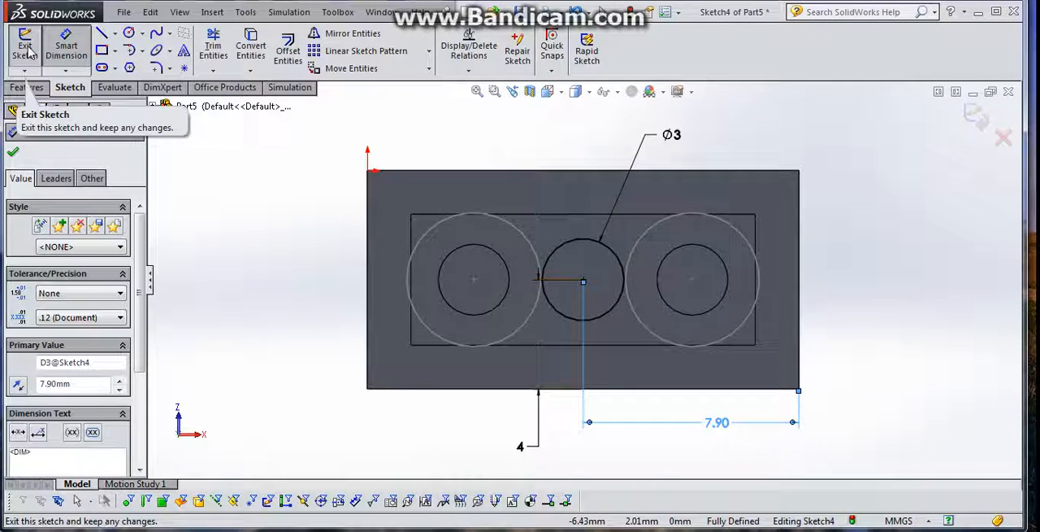
click(26, 49)
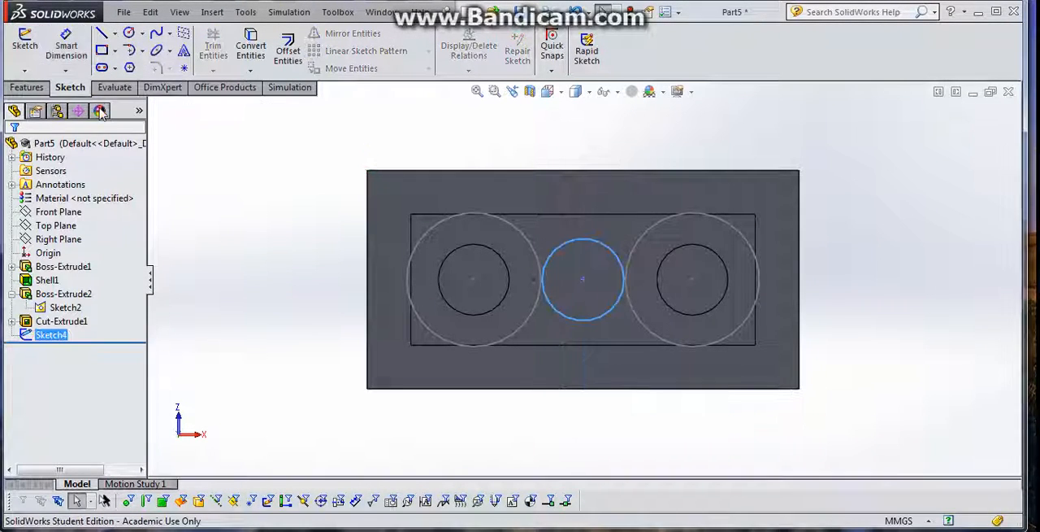
- Extrude the central 3 mm circle as a boss Up To Surface, ending at the brick's open underside rim face
click(28, 88)
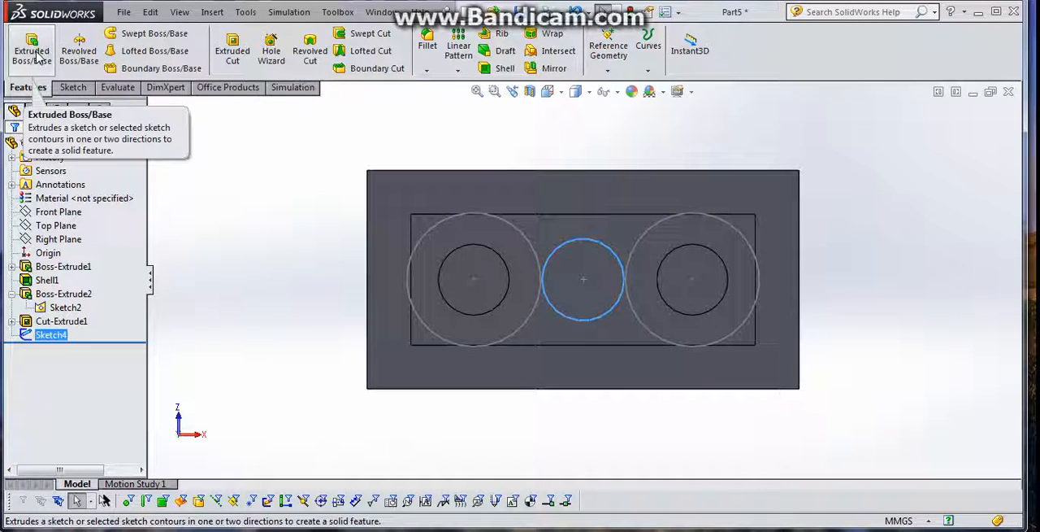
click(33, 53)
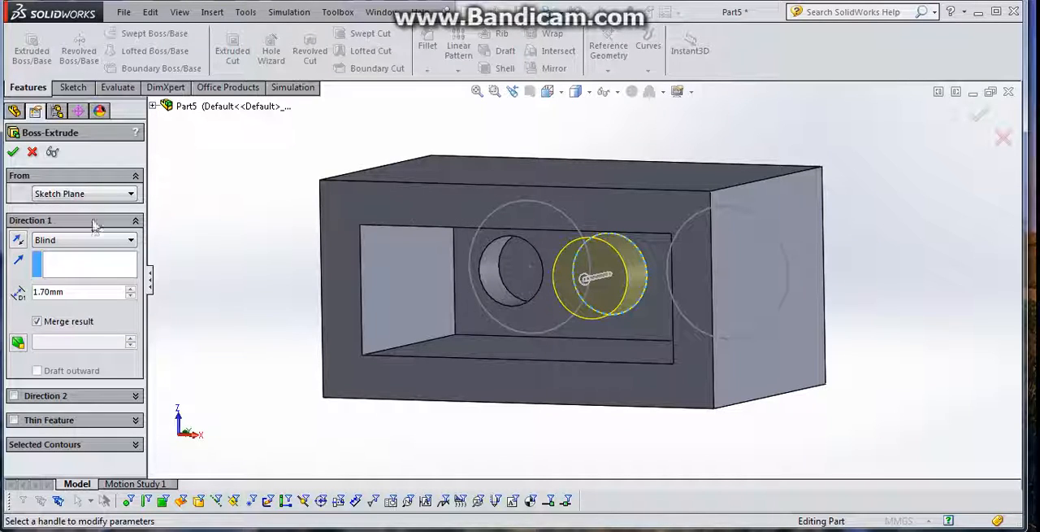
click(131, 241)
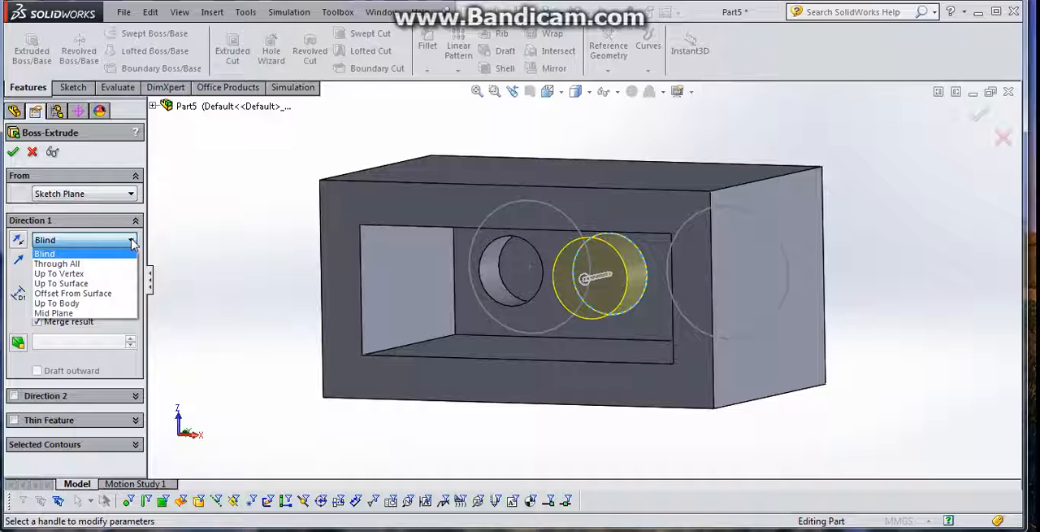
click(111, 285)
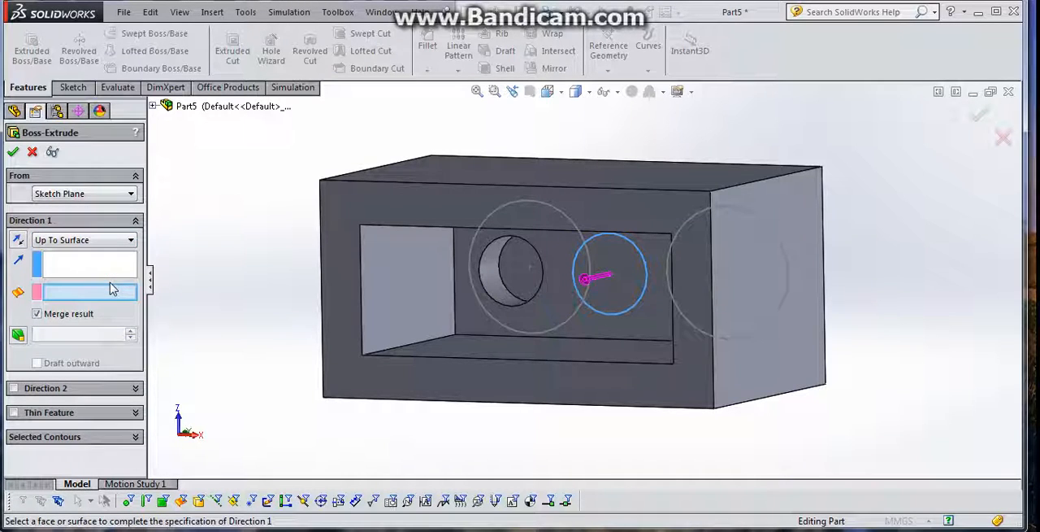
click(447, 210)
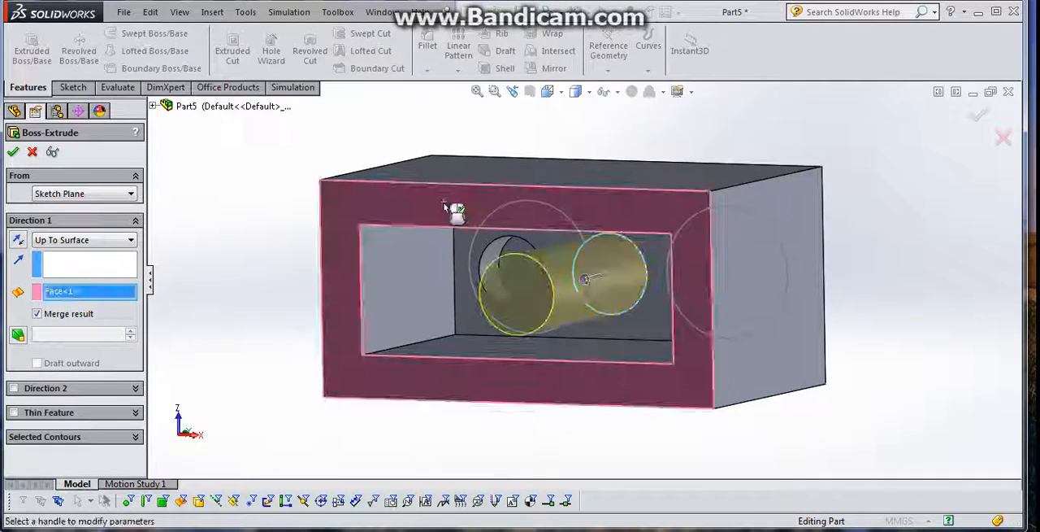
click(12, 153)
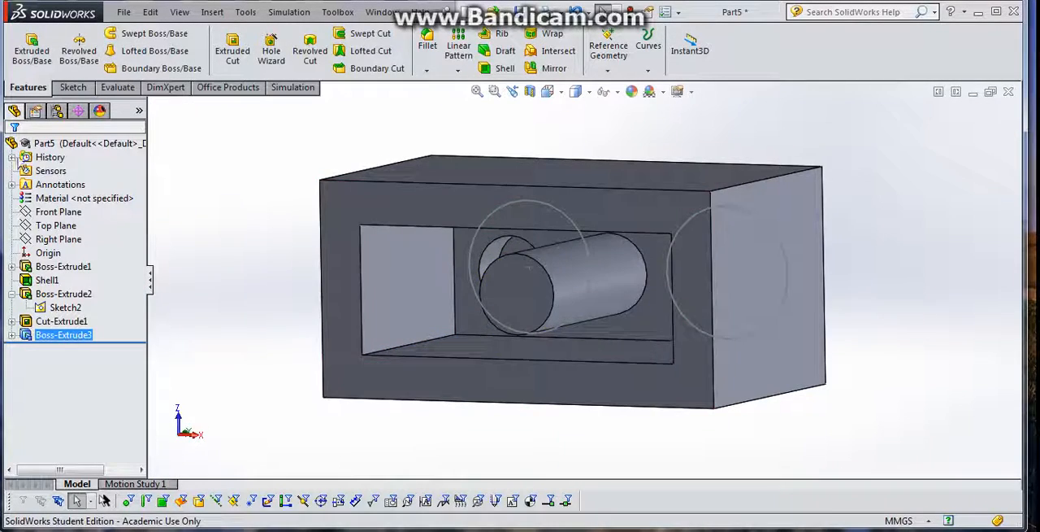
- Shell the central post with a 0.5 mm wall thickness, removing its circular end face on the underside
middle_drag(188, 209, 143, 87)
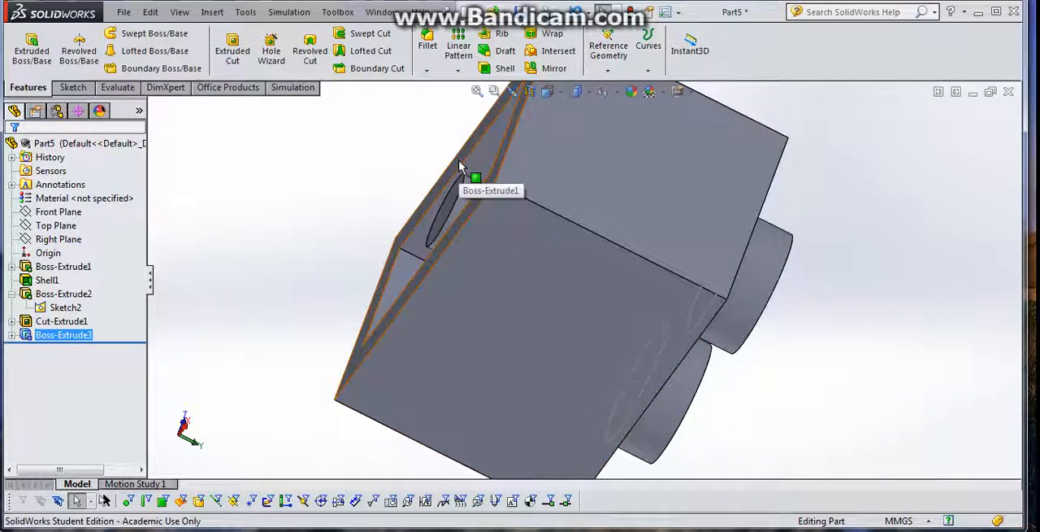
middle_drag(458, 161, 534, 248)
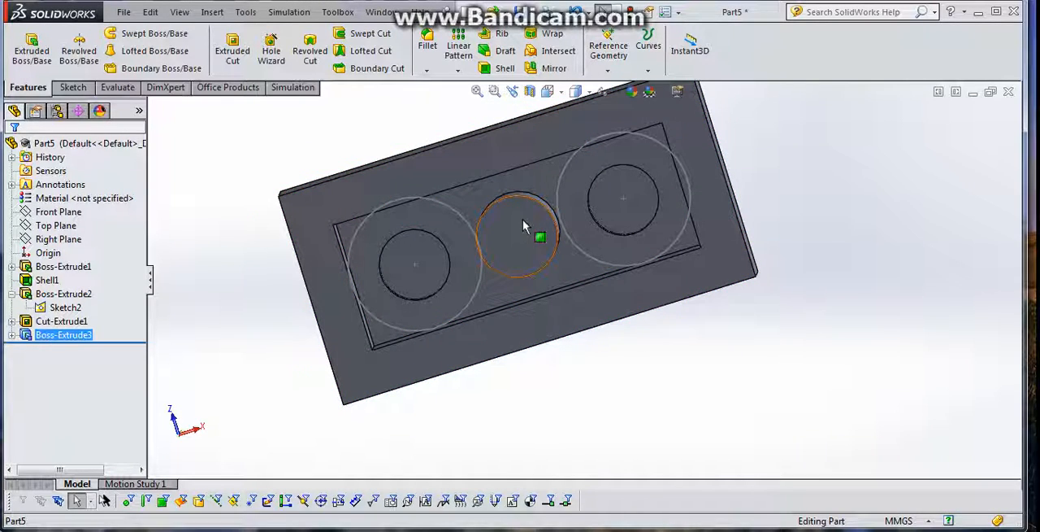
click(505, 69)
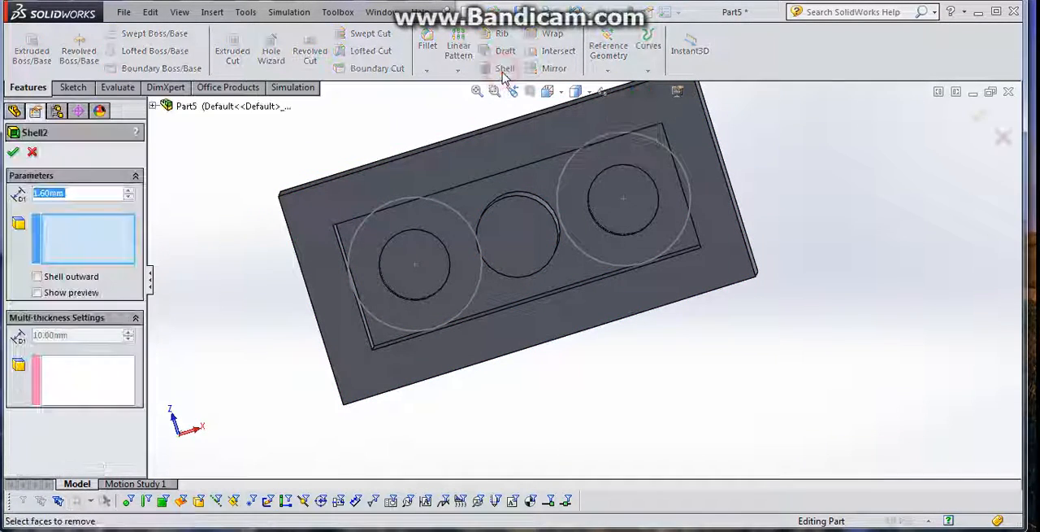
click(521, 231)
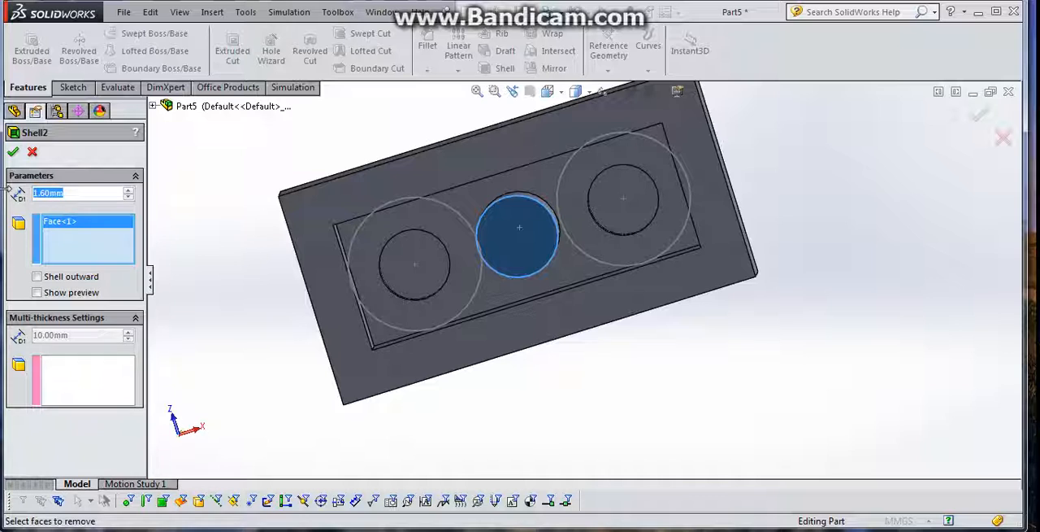
text(0.5)
key(Return)
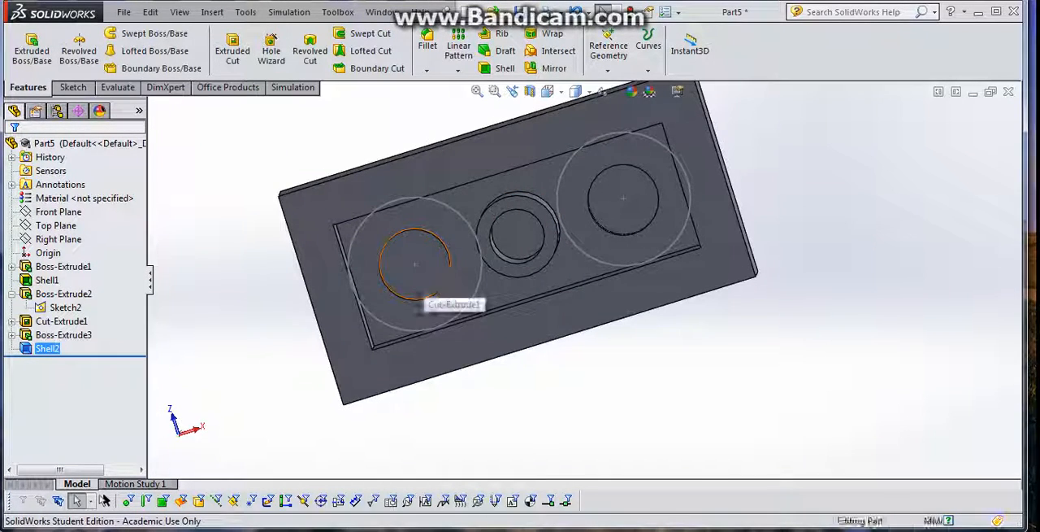
- Assign the plastic material ABS to the part and close the material library
middle_drag(418, 299, 475, 369)
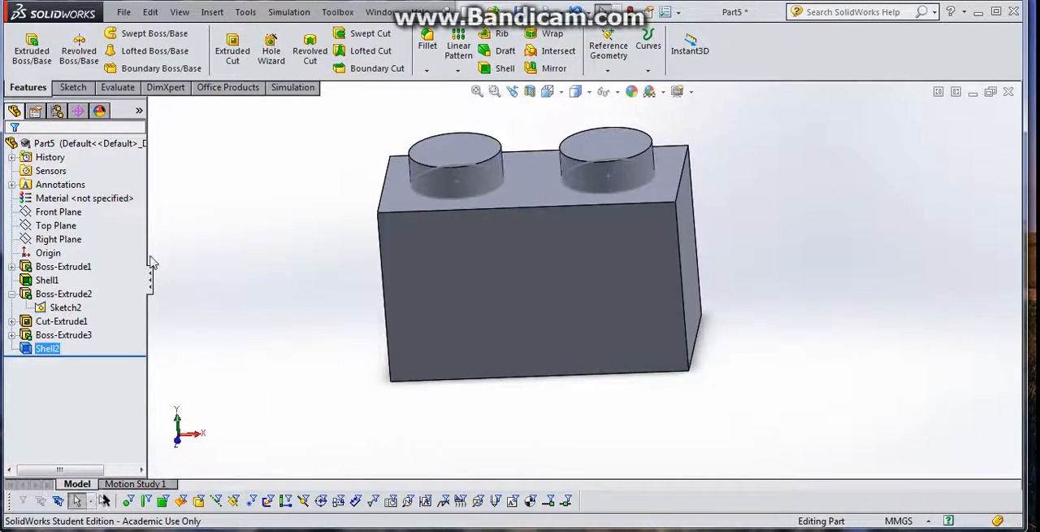
right_click(90, 202)
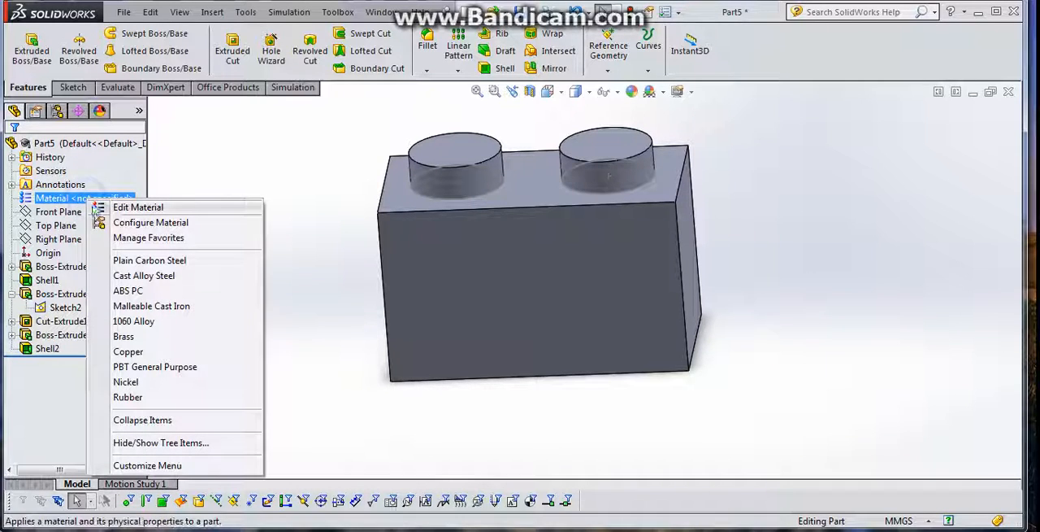
click(130, 207)
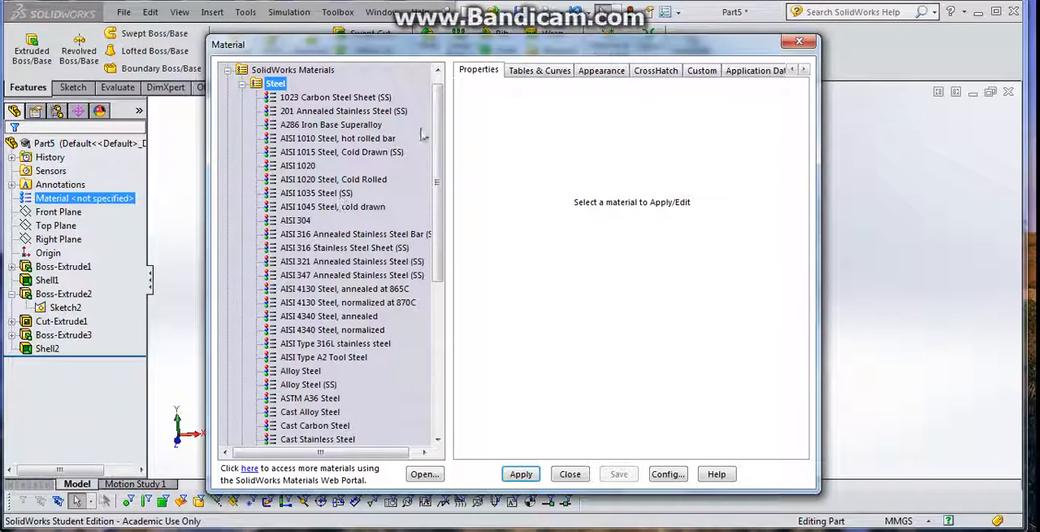
drag(440, 130, 440, 284)
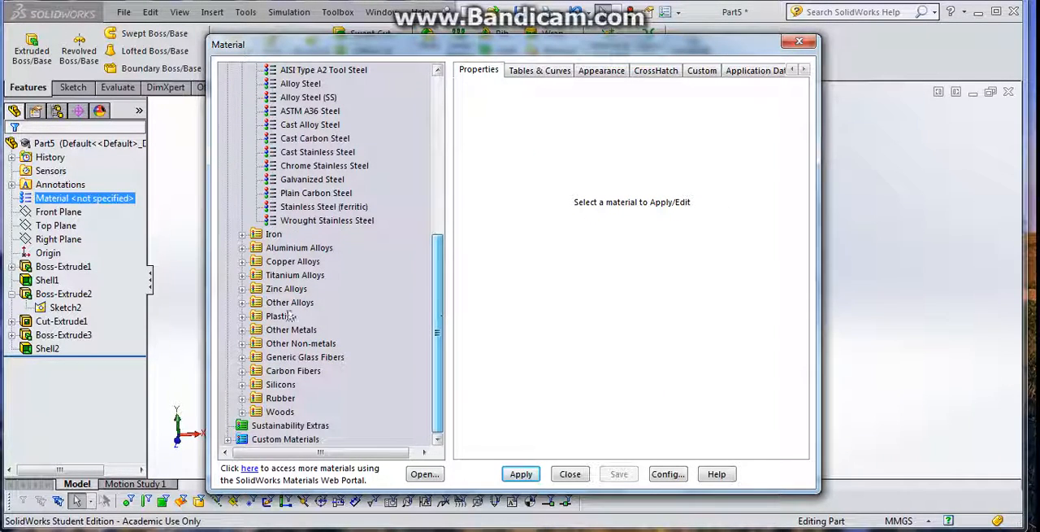
click(242, 316)
click(241, 70)
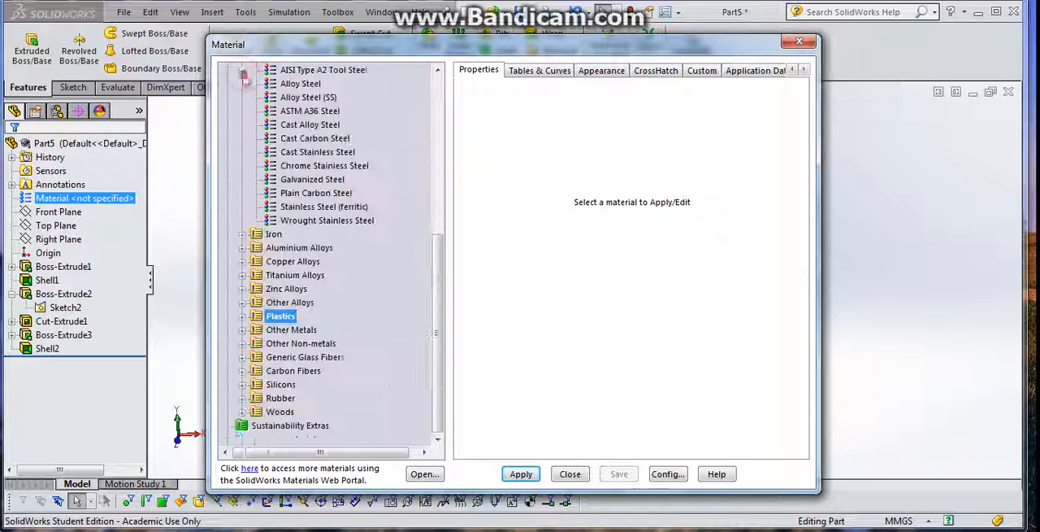
click(242, 317)
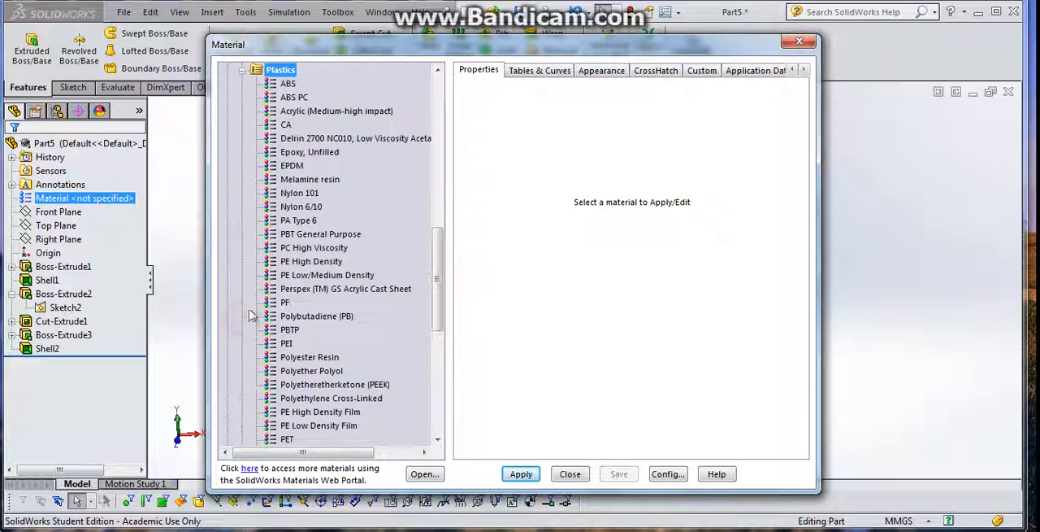
click(288, 84)
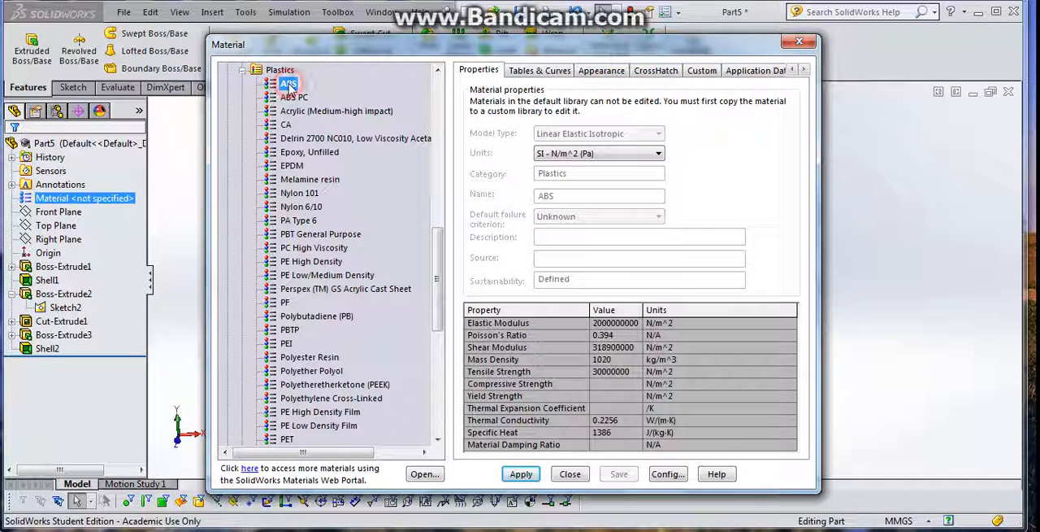
click(521, 476)
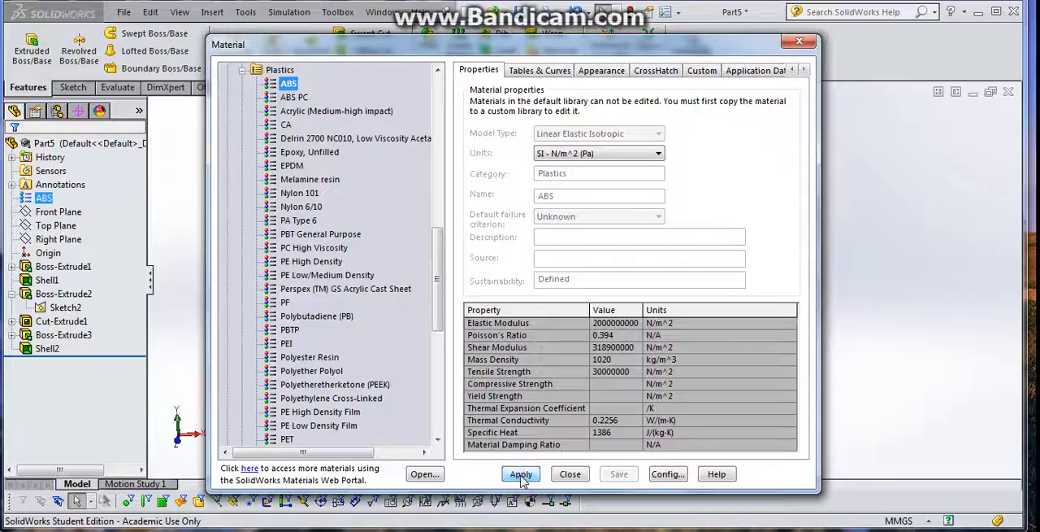
click(567, 476)
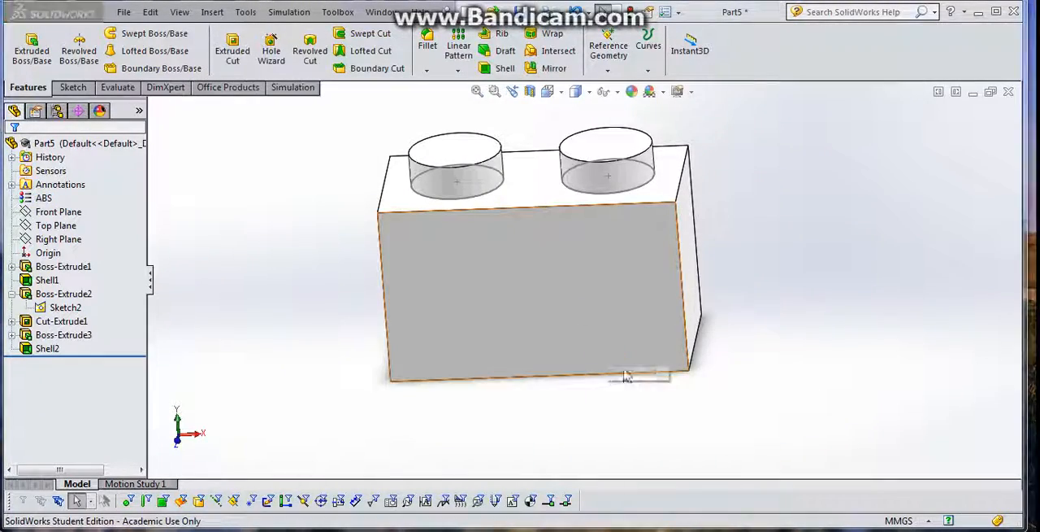
- Save the part as a new file in the CAD Class folder, with a name starting with the author's surname and "_2 x 1"
middle_drag(685, 365, 488, 410)
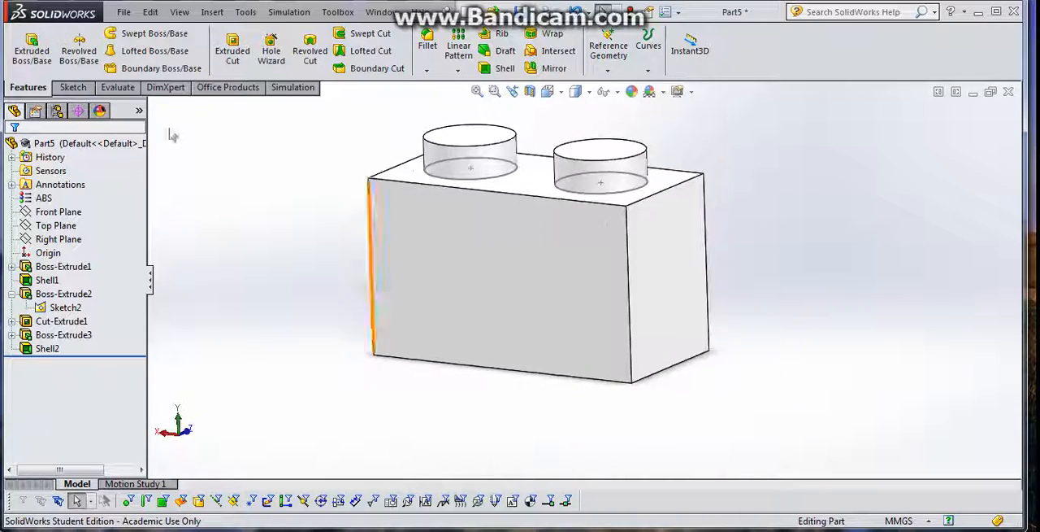
click(127, 13)
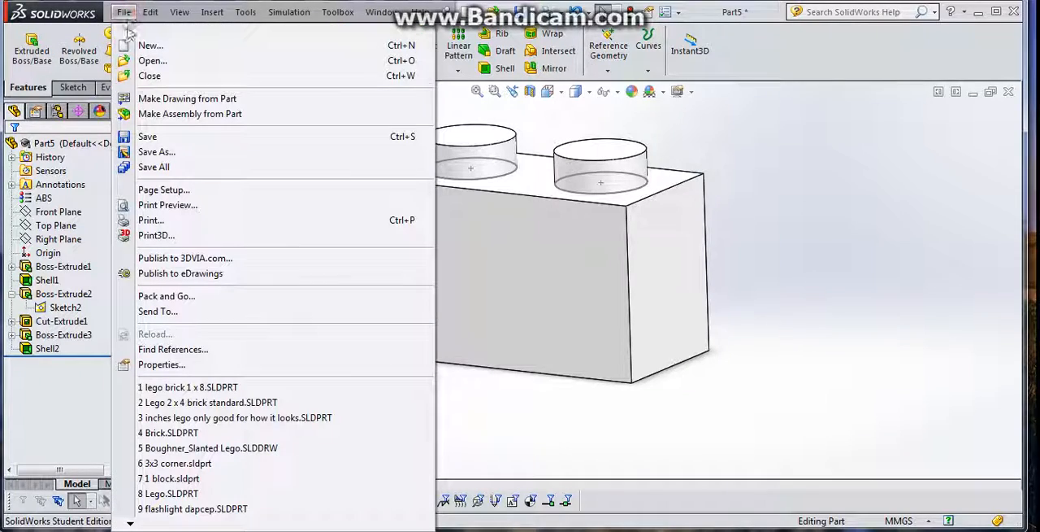
click(166, 153)
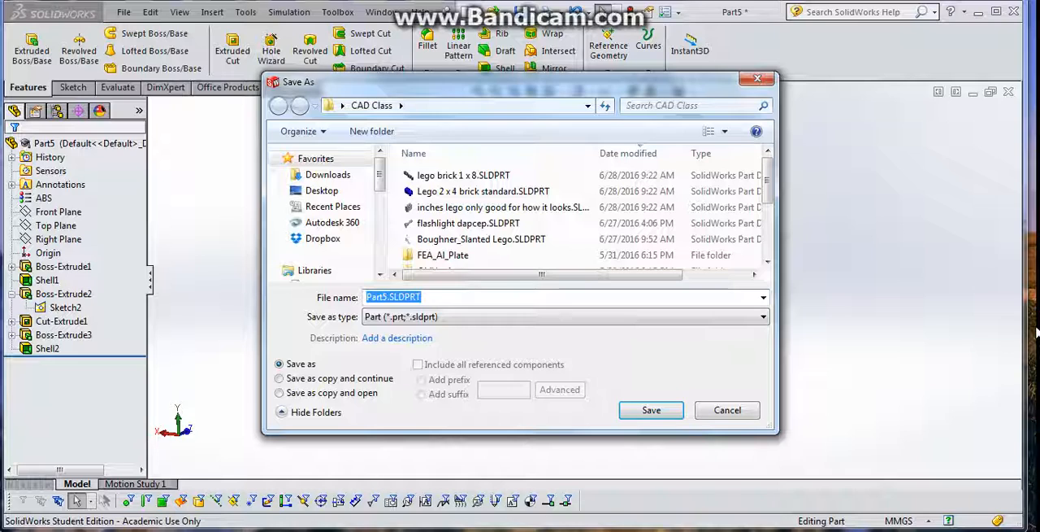
text(Boughner_)
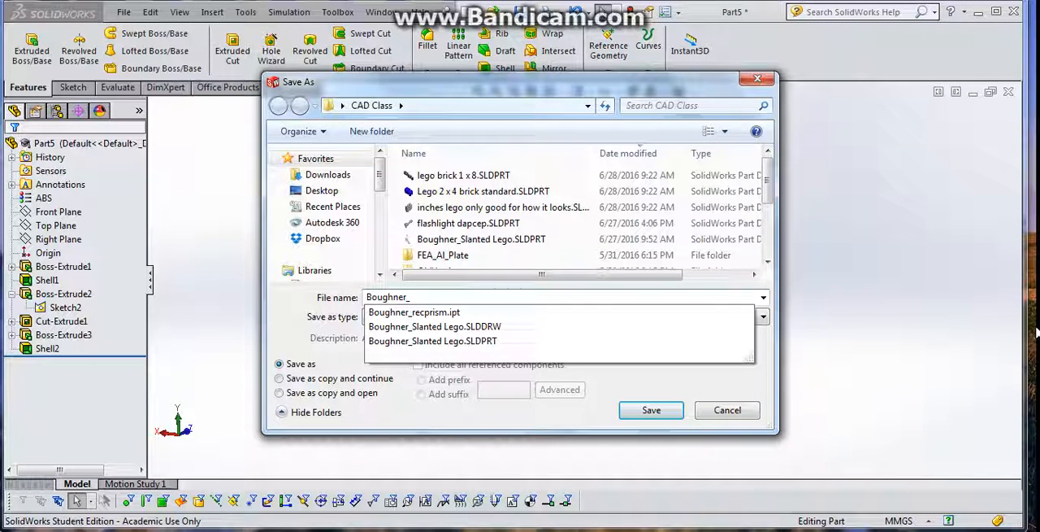
text(2 x 1 Legfo)
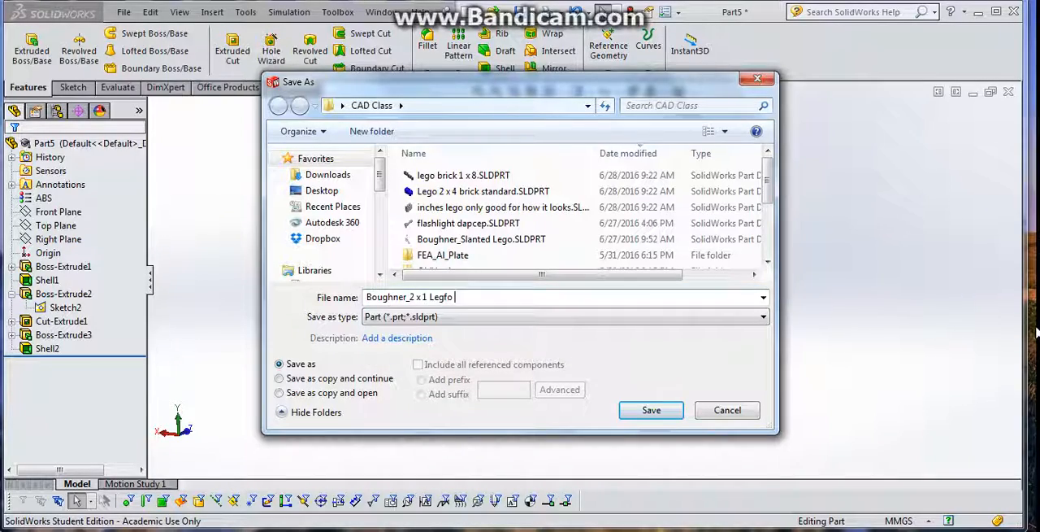